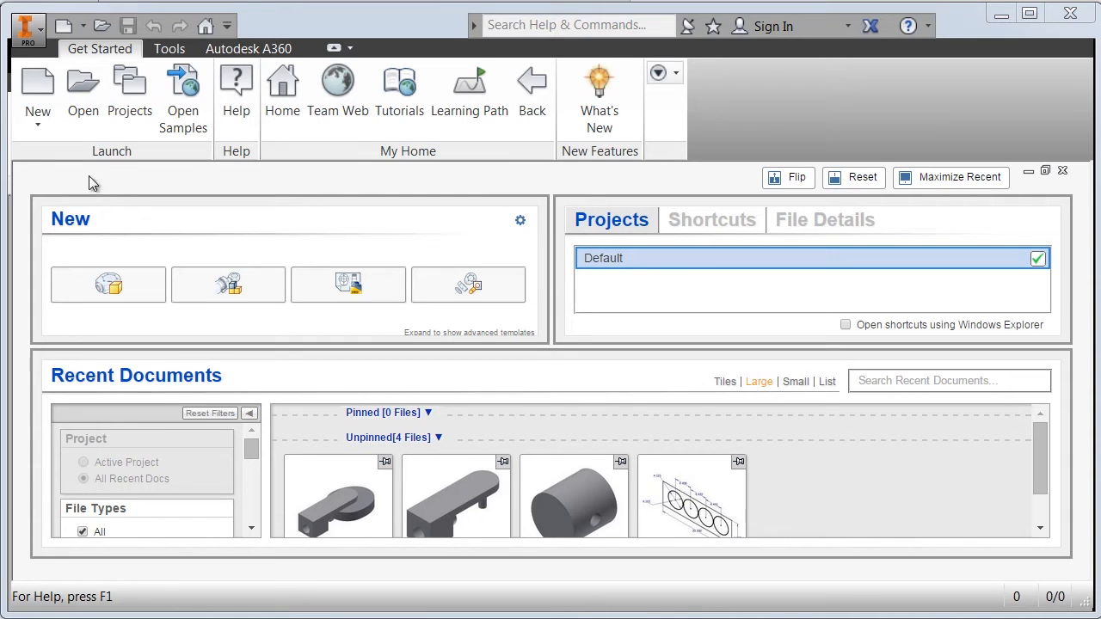
Create a new assembly file from the English Standard (in).iam template
left_click(42, 90)
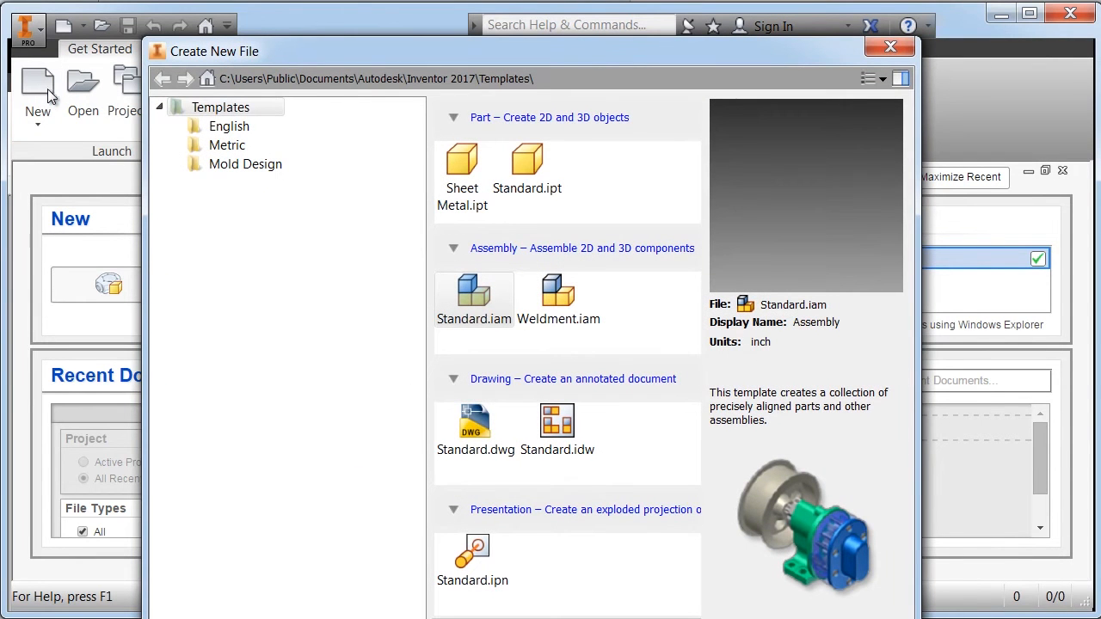
left_click(225, 127)
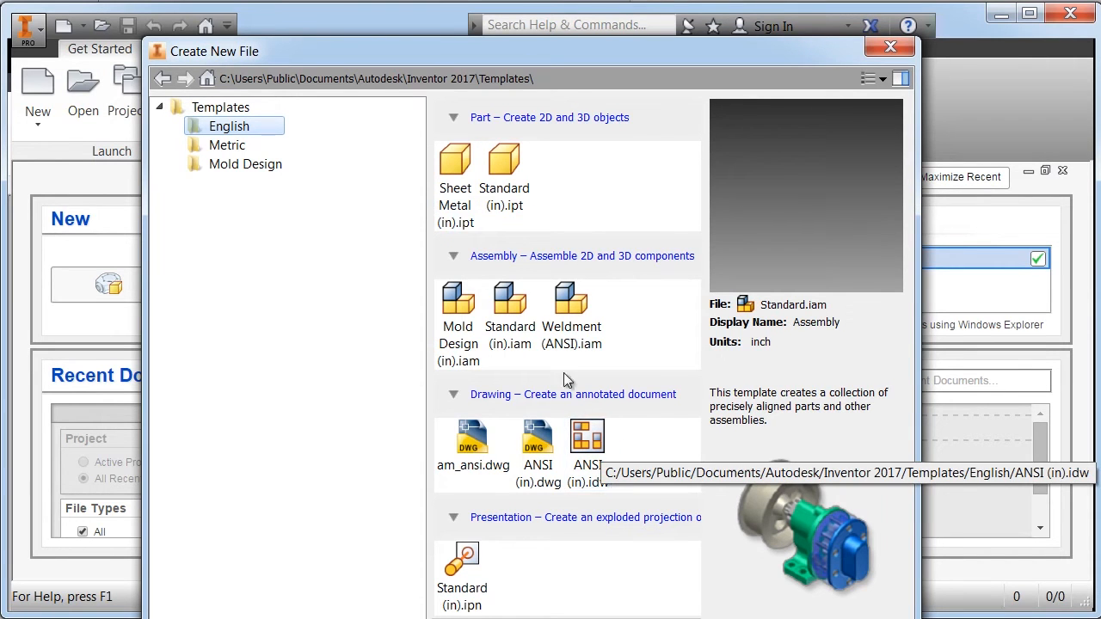
left_click(510, 334)
left_click_drag(484, 55, 486, 0)
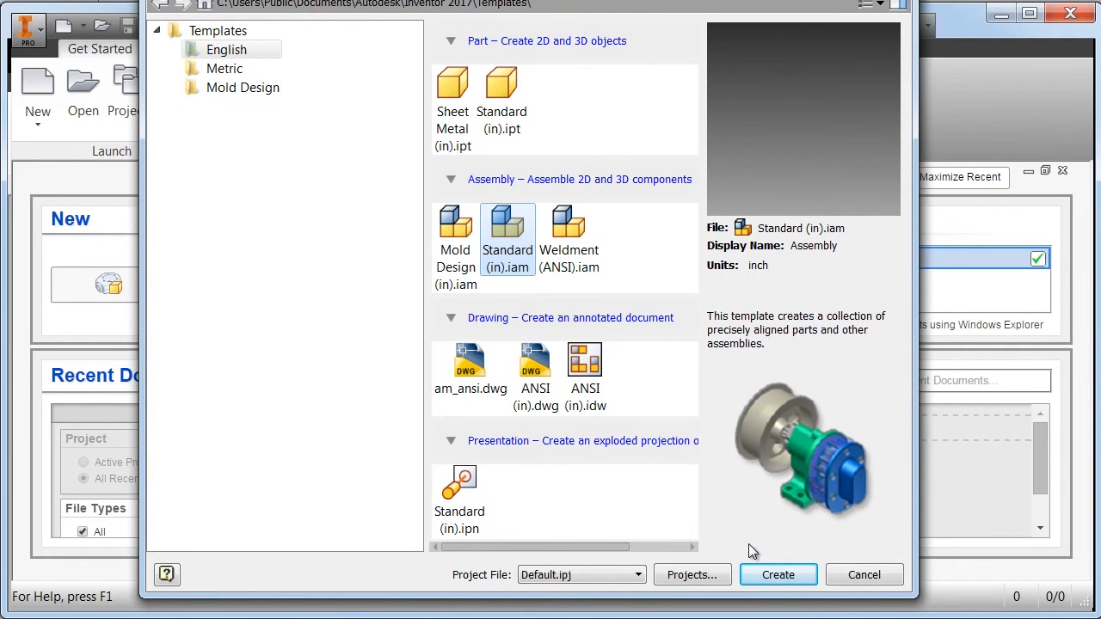
left_click(757, 578)
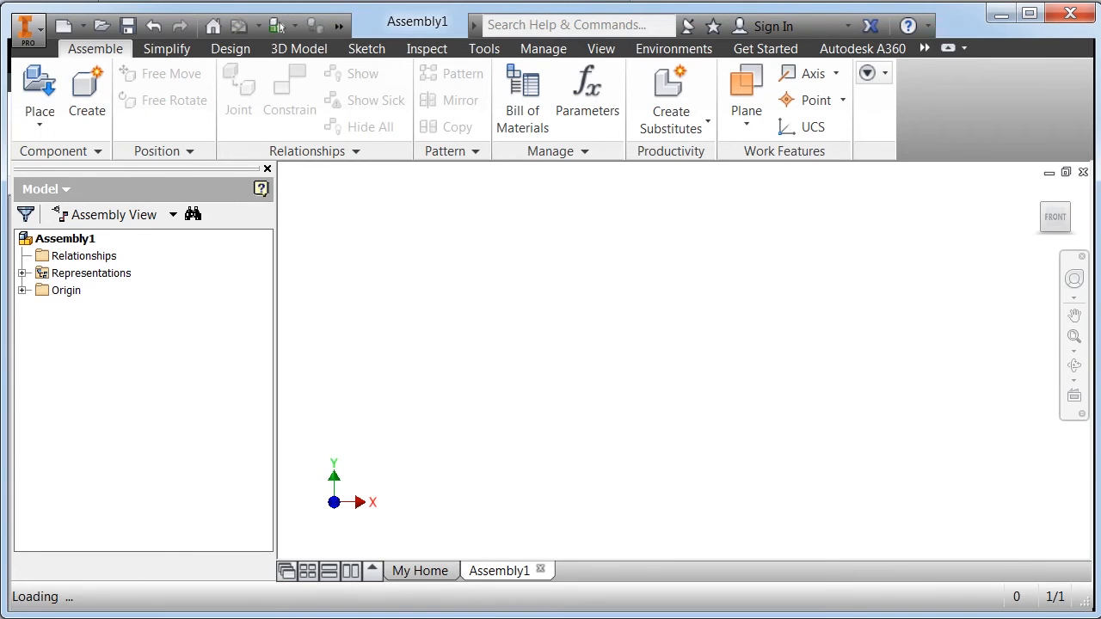
Start placing a component and browse to the Published Inventor 2017 folder on Local Disk (C:)
left_click(39, 86)
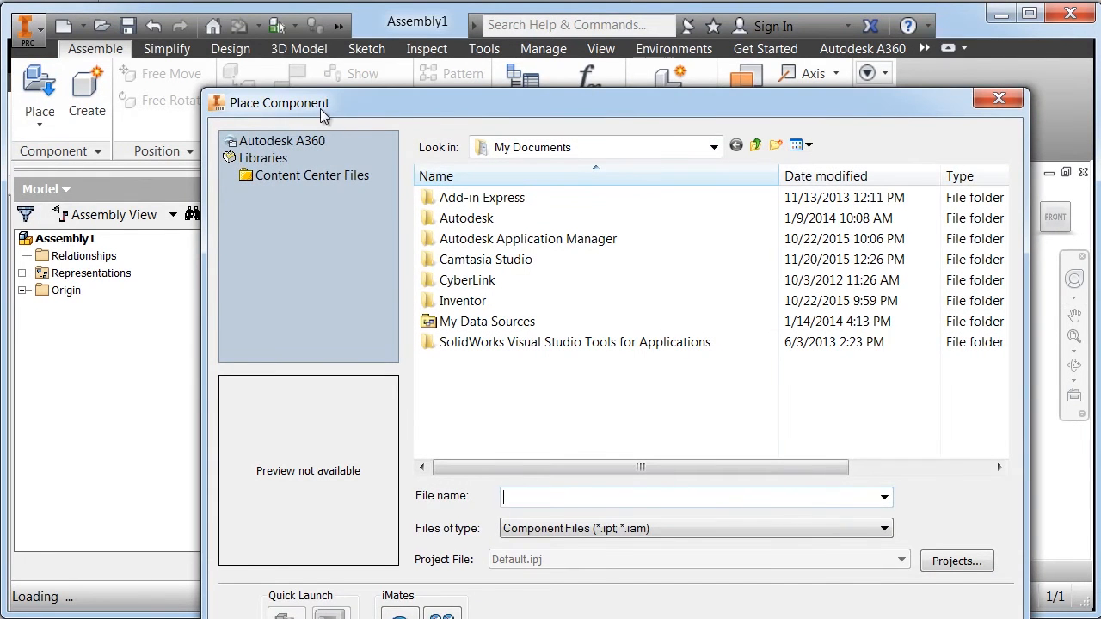
left_click_drag(620, 98, 590, 39)
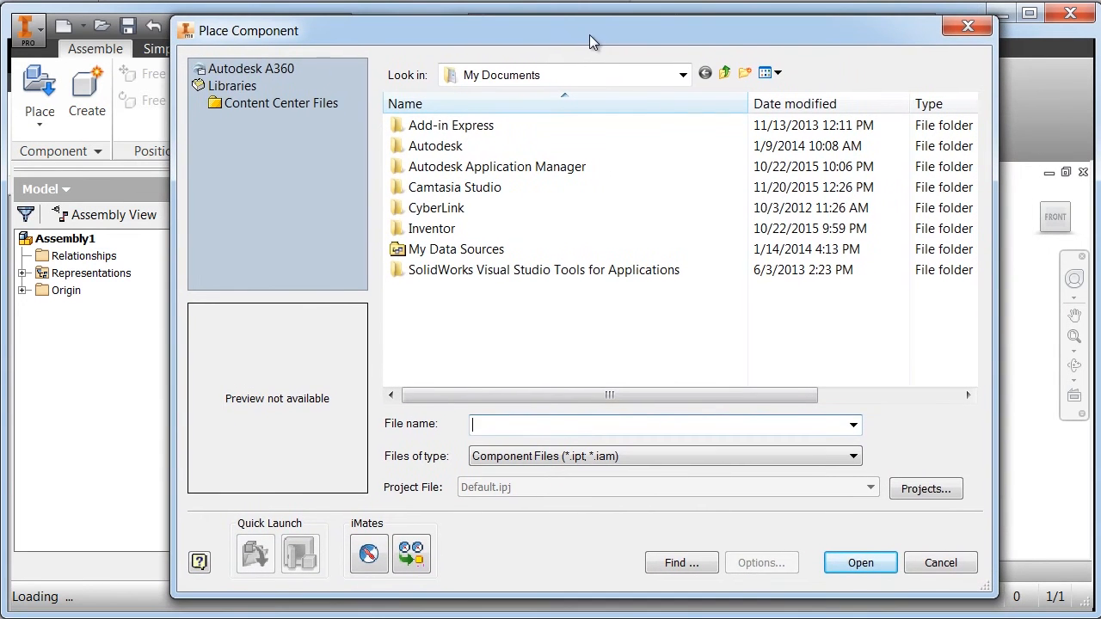
left_click(681, 77)
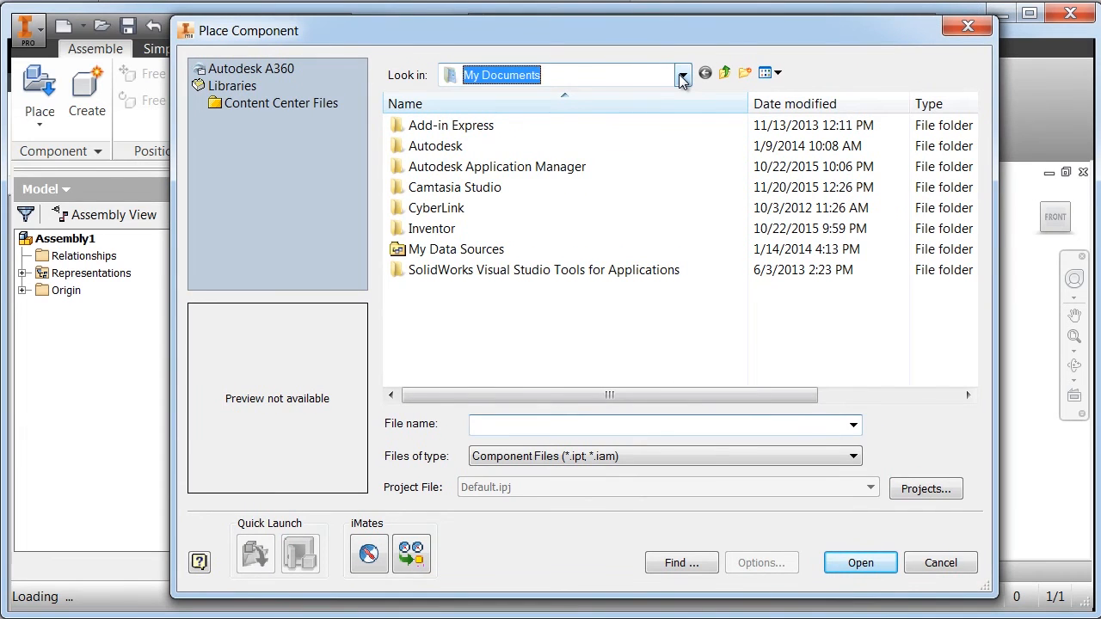
left_click(681, 77)
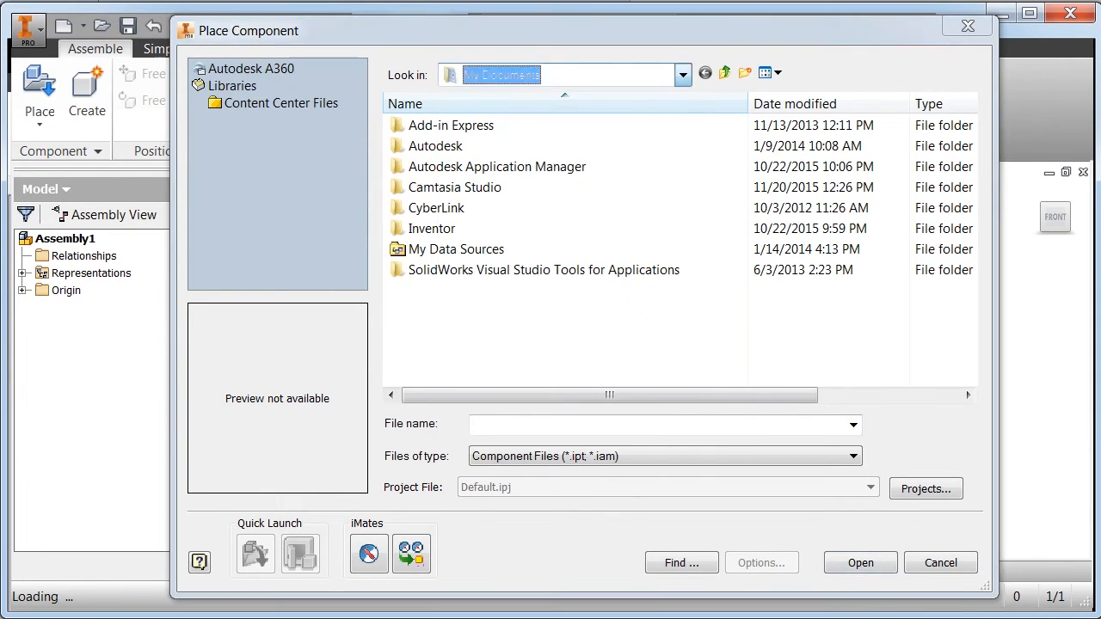
left_click(683, 78)
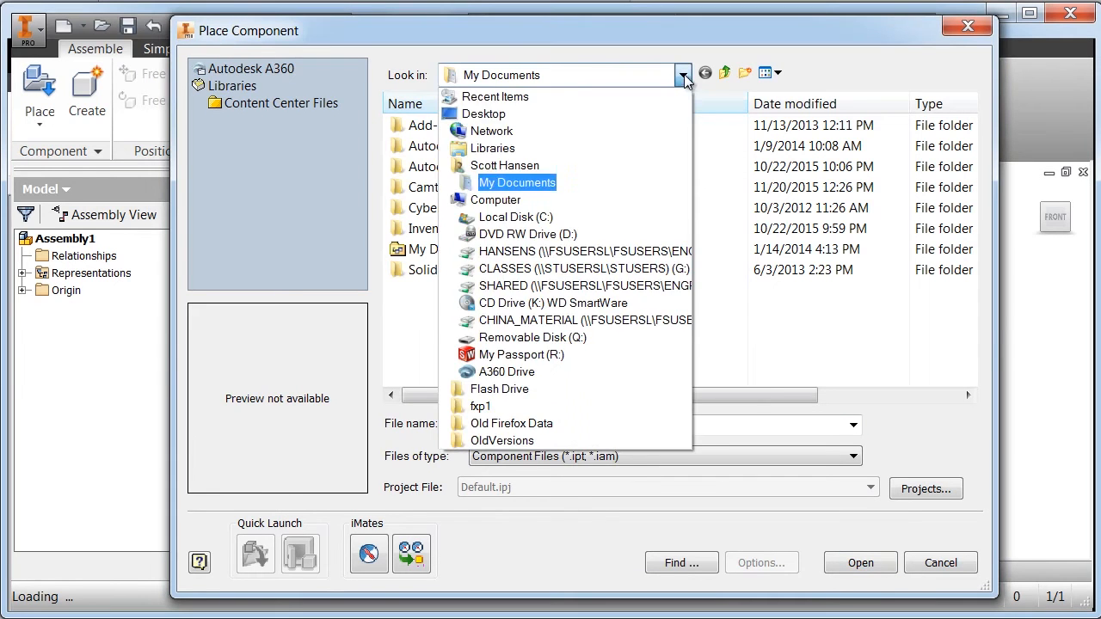
left_click(571, 221)
left_click_drag(970, 376, 969, 376)
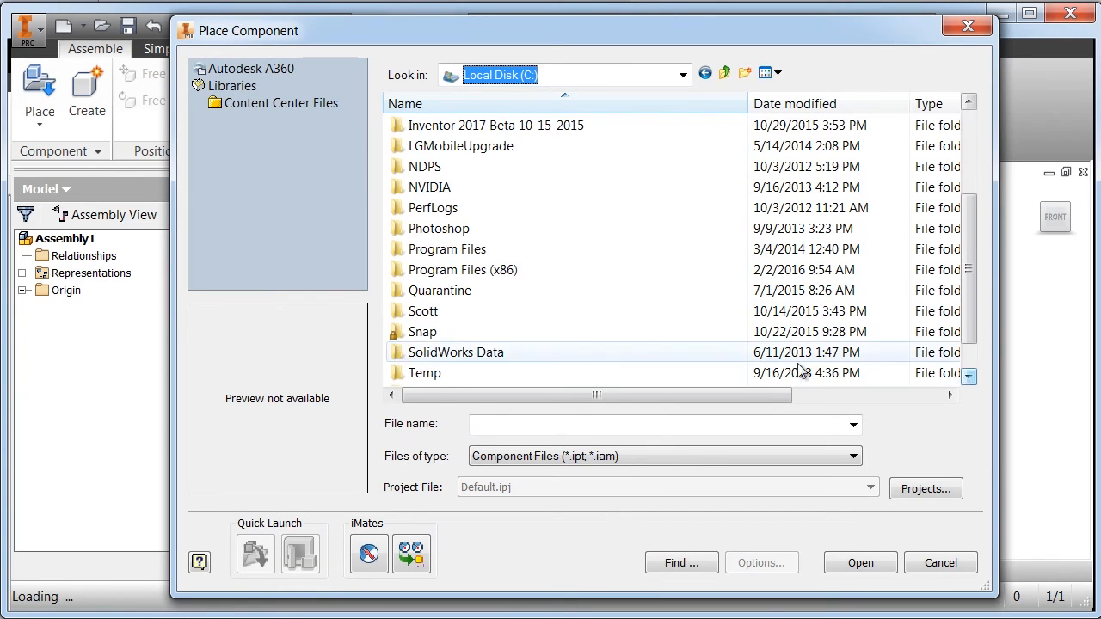
double_click(503, 314)
double_click(459, 233)
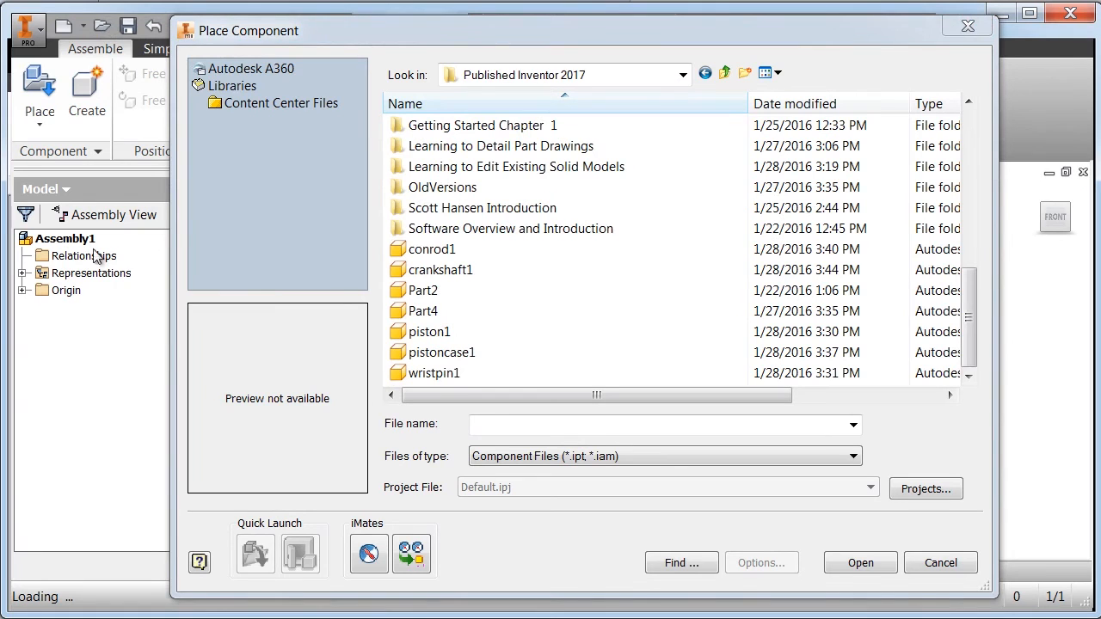
Place one instance of the pistoncase1 part as the first component of the assembly
left_click(478, 352)
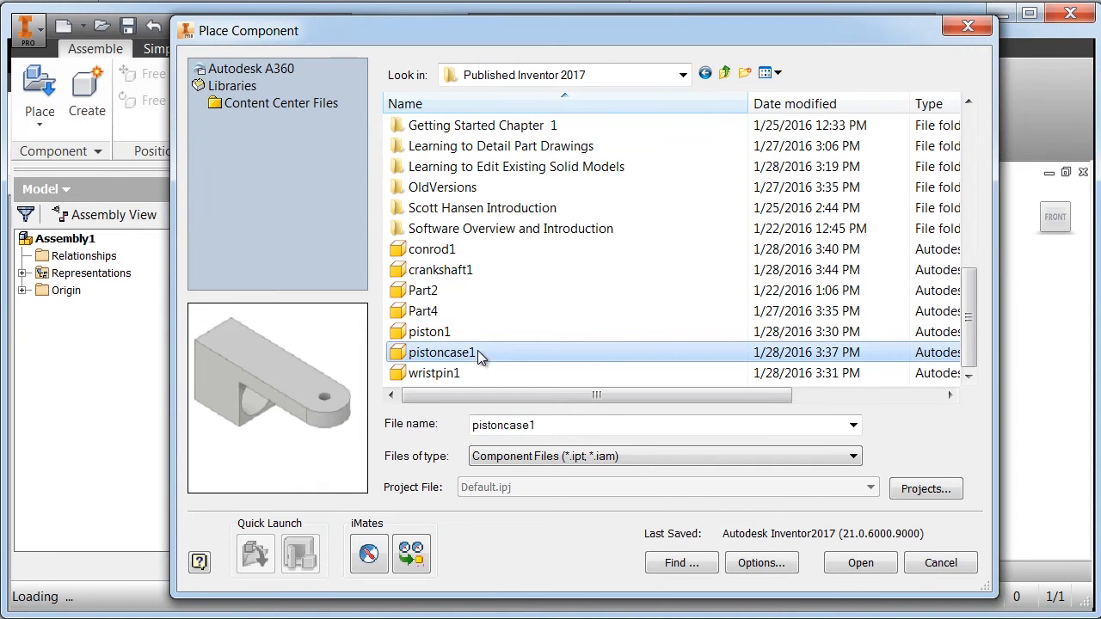
left_click(859, 564)
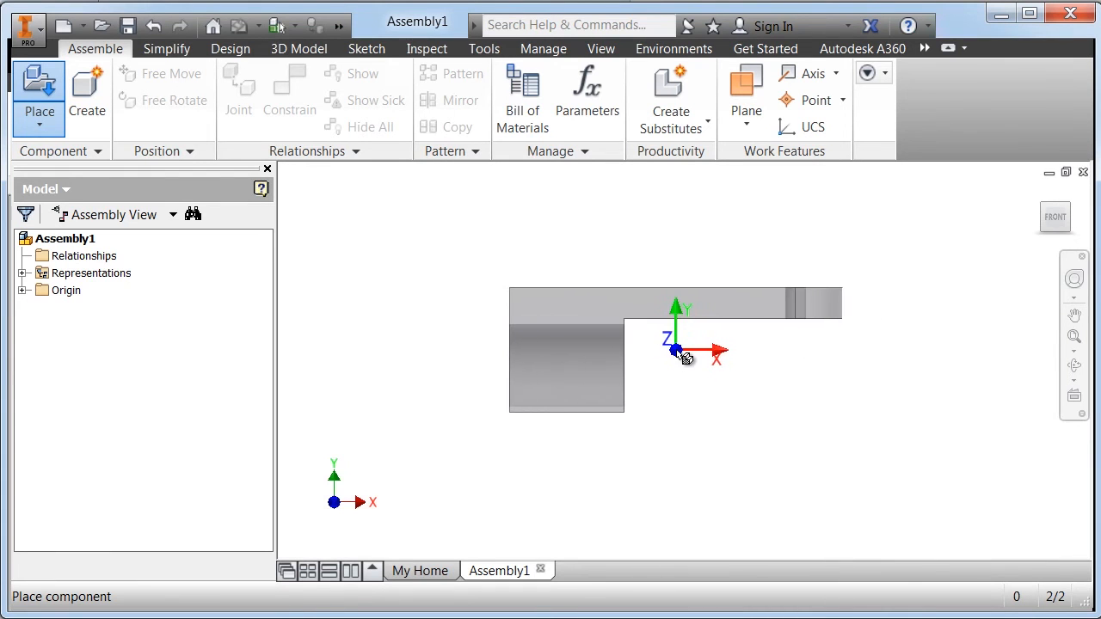
left_click(685, 358)
key("F6")
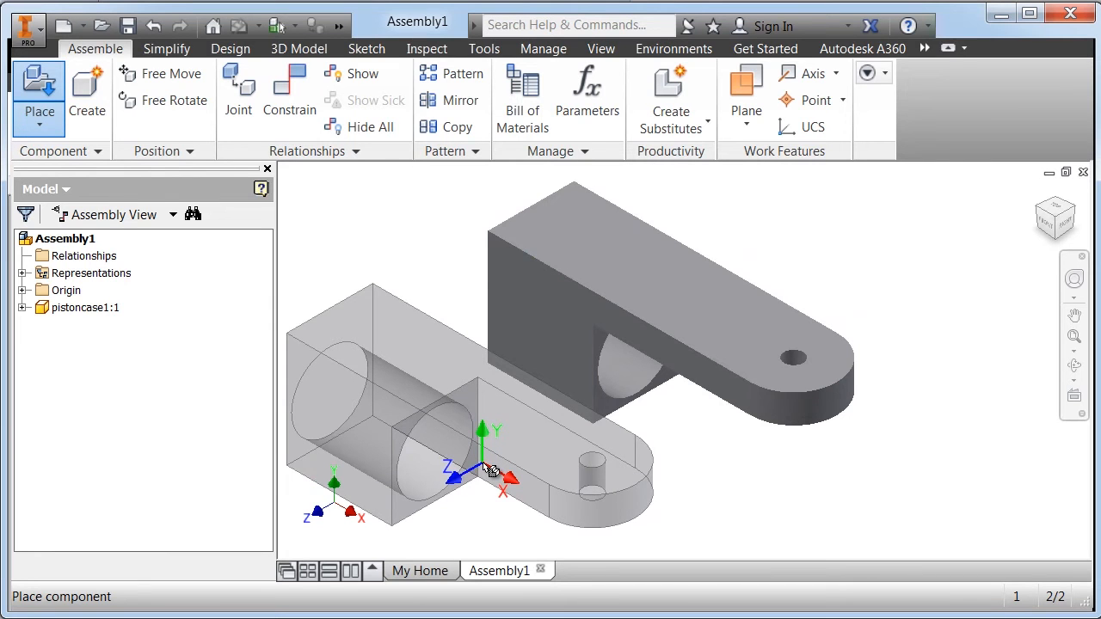
key("Escape")
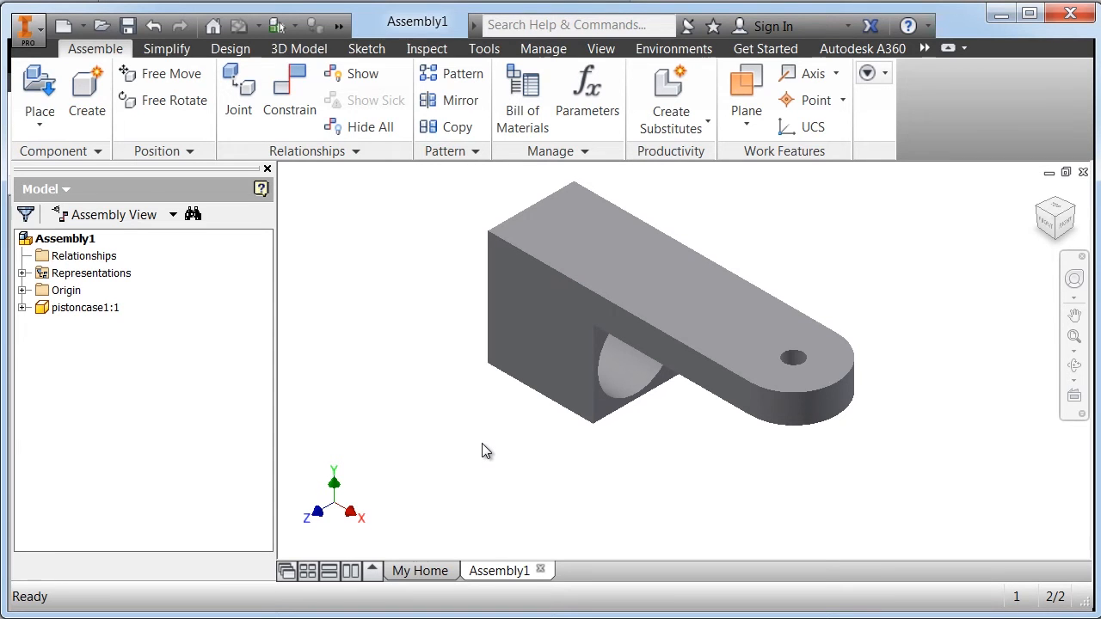
Place one instance of the conrod1 part in the free space beside the block end of the piston case
left_click(39, 86)
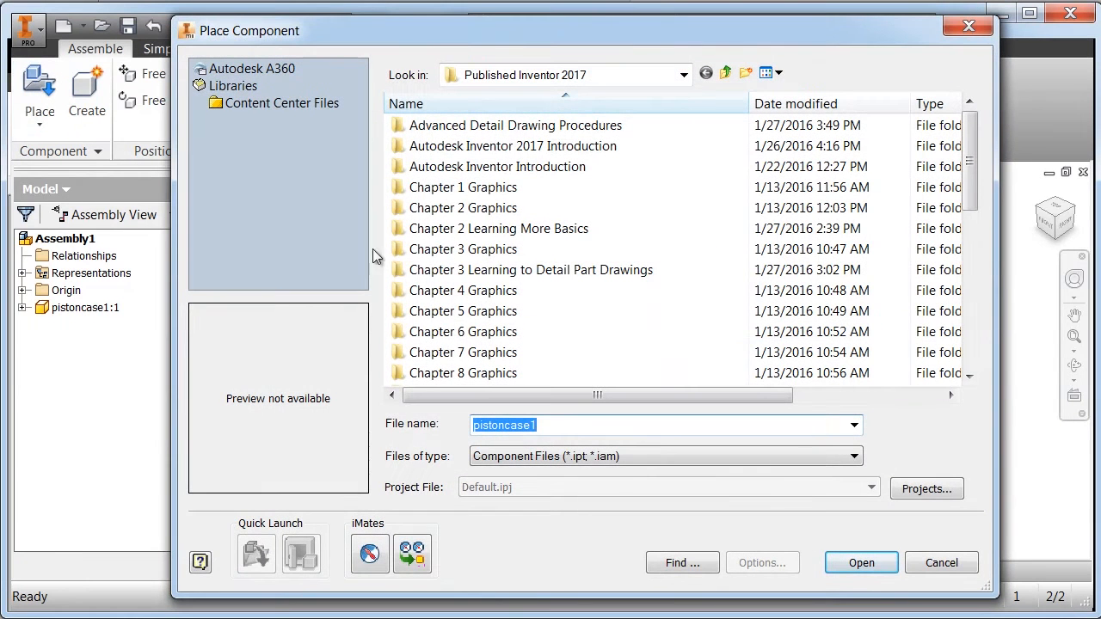
left_click_drag(976, 151, 976, 339)
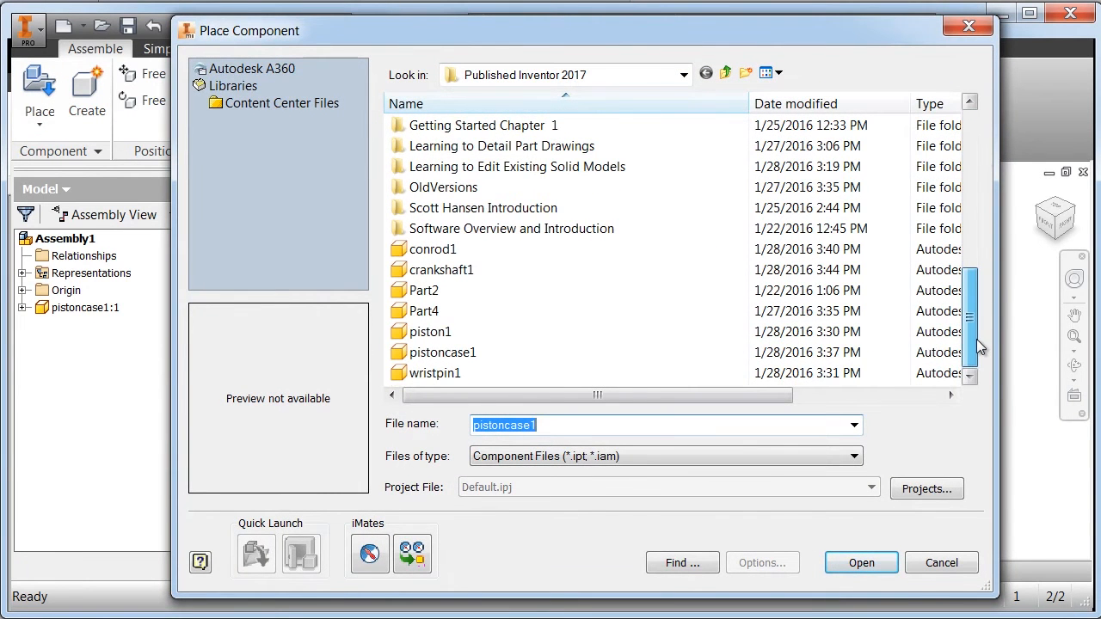
left_click(488, 253)
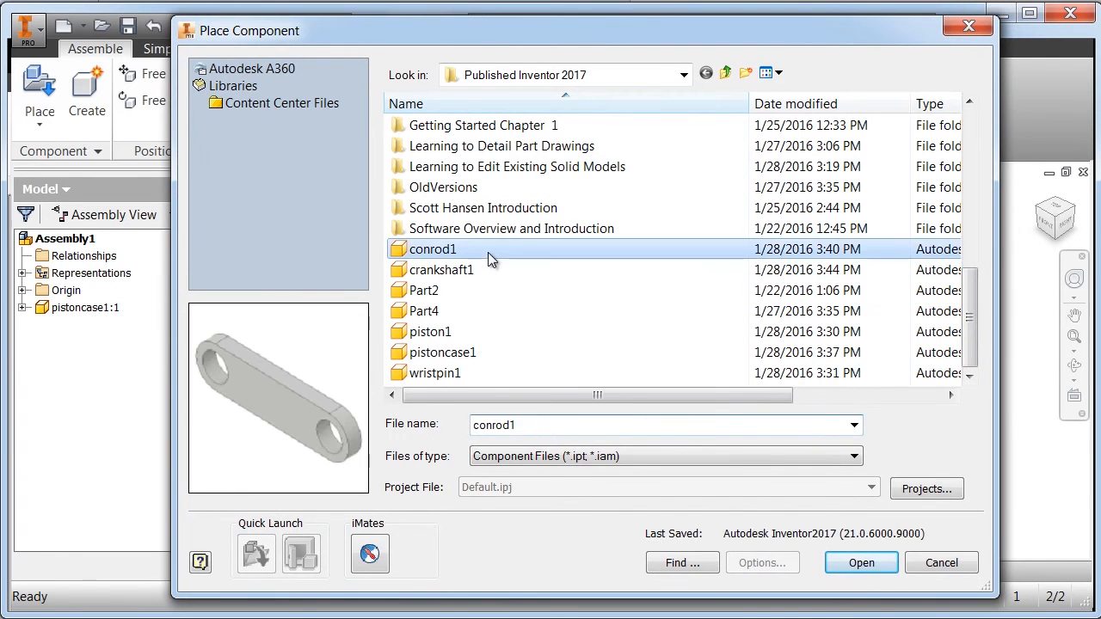
left_click(854, 563)
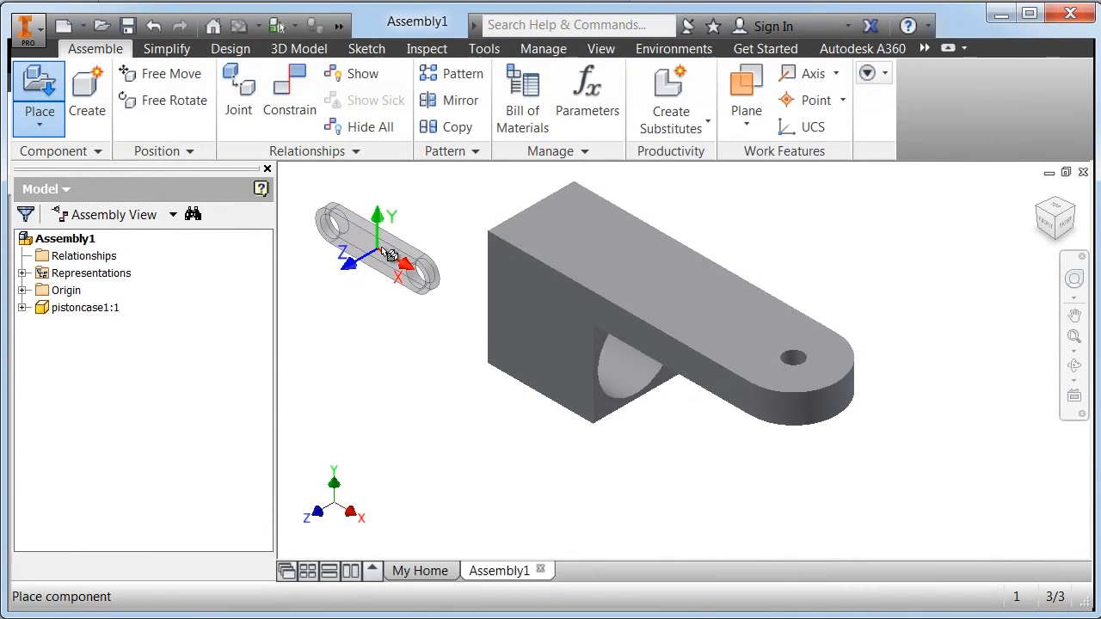
left_click(385, 266)
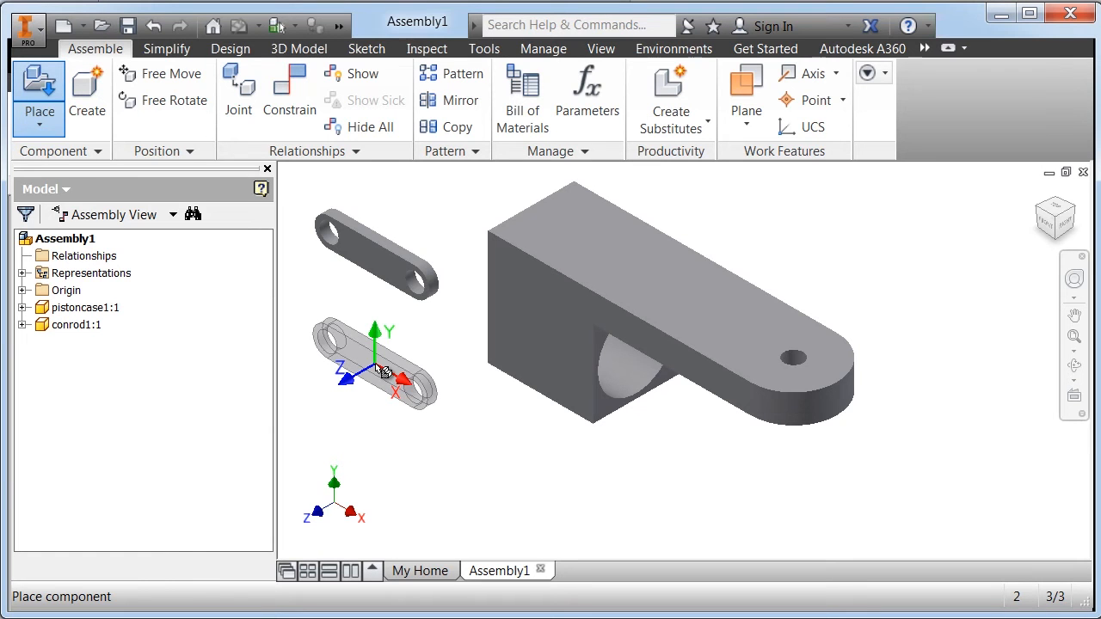
key("Escape")
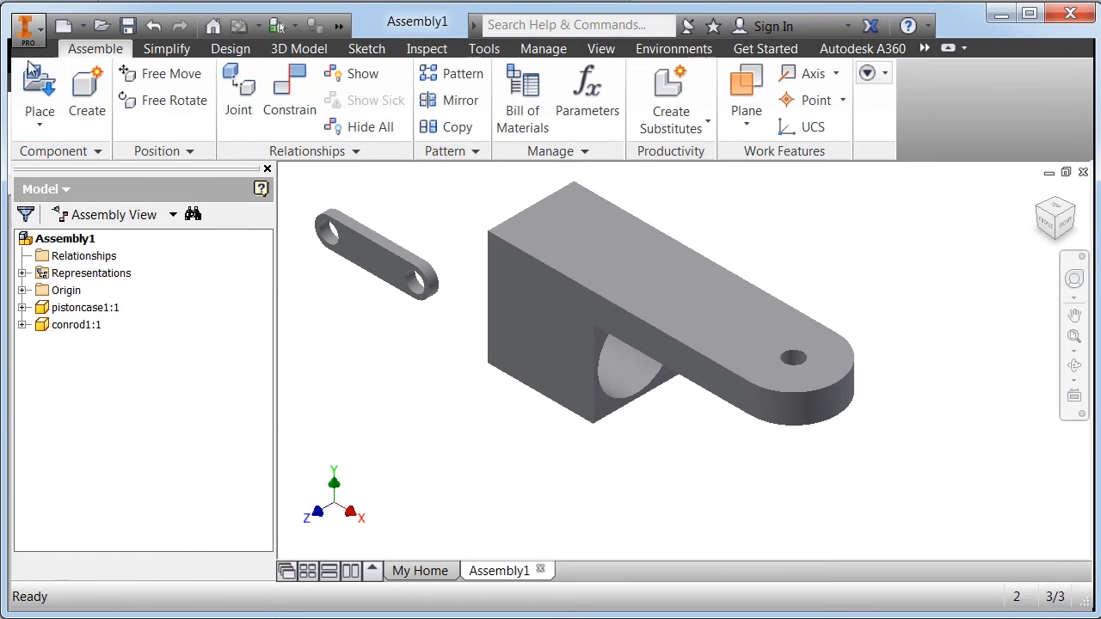
Place one instance of the crankshaft1 part in the free space below the connecting rod
left_click(41, 86)
left_click_drag(970, 146, 969, 316)
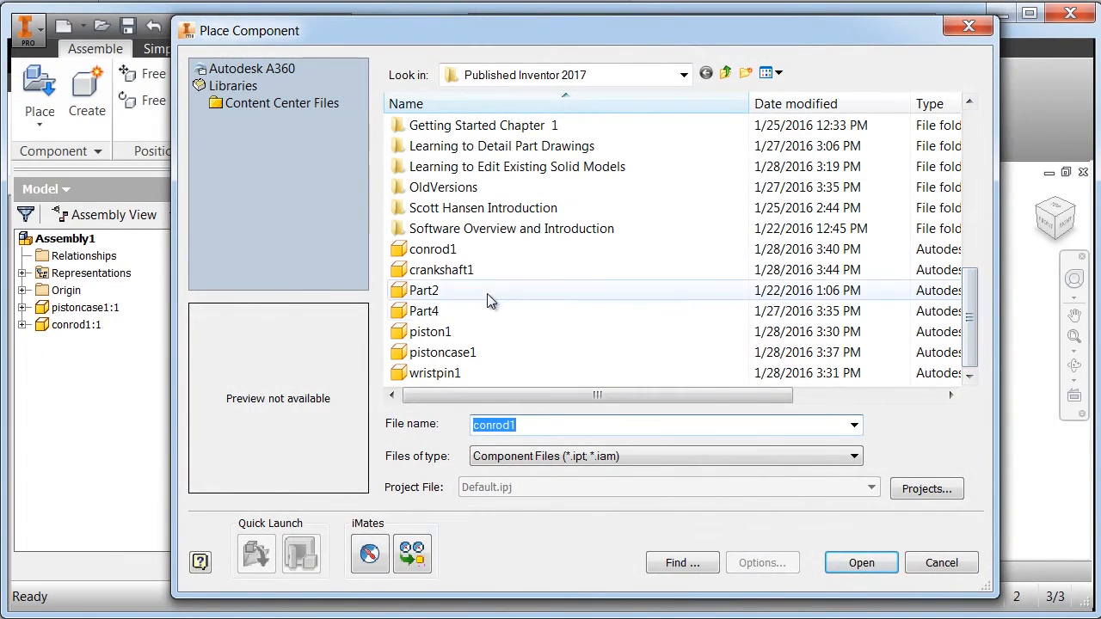
left_click(486, 270)
left_click(861, 563)
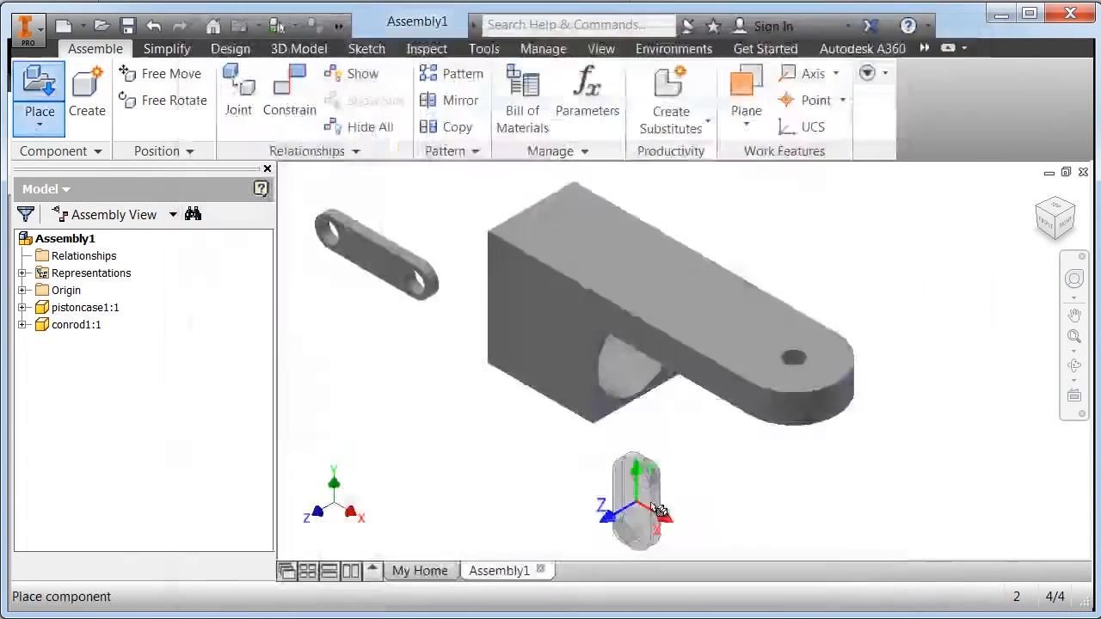
left_click(379, 393)
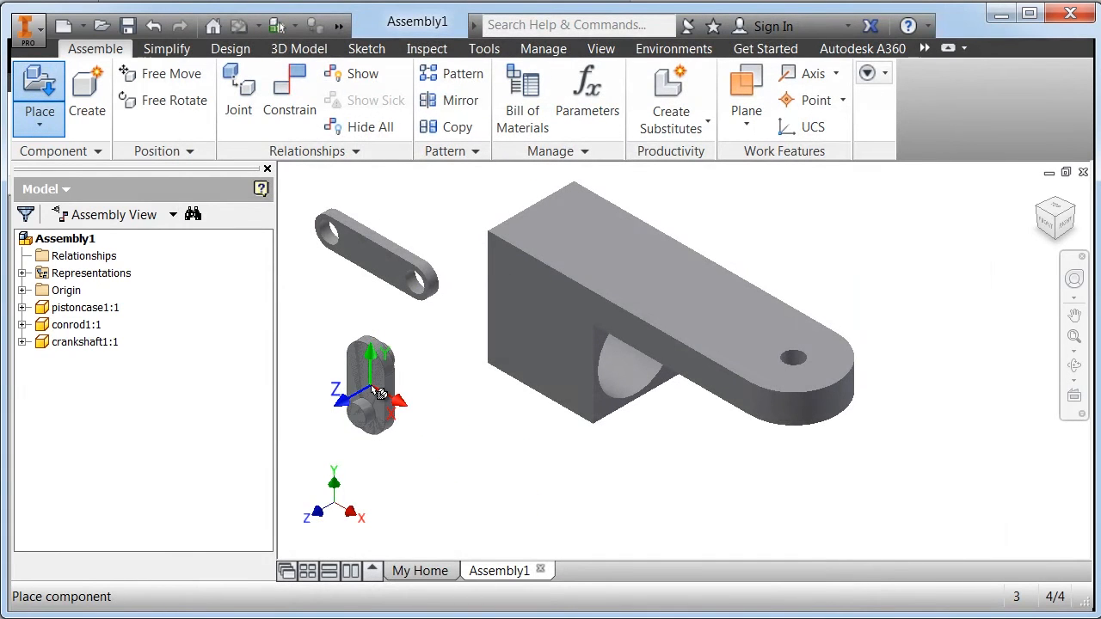
key("Escape")
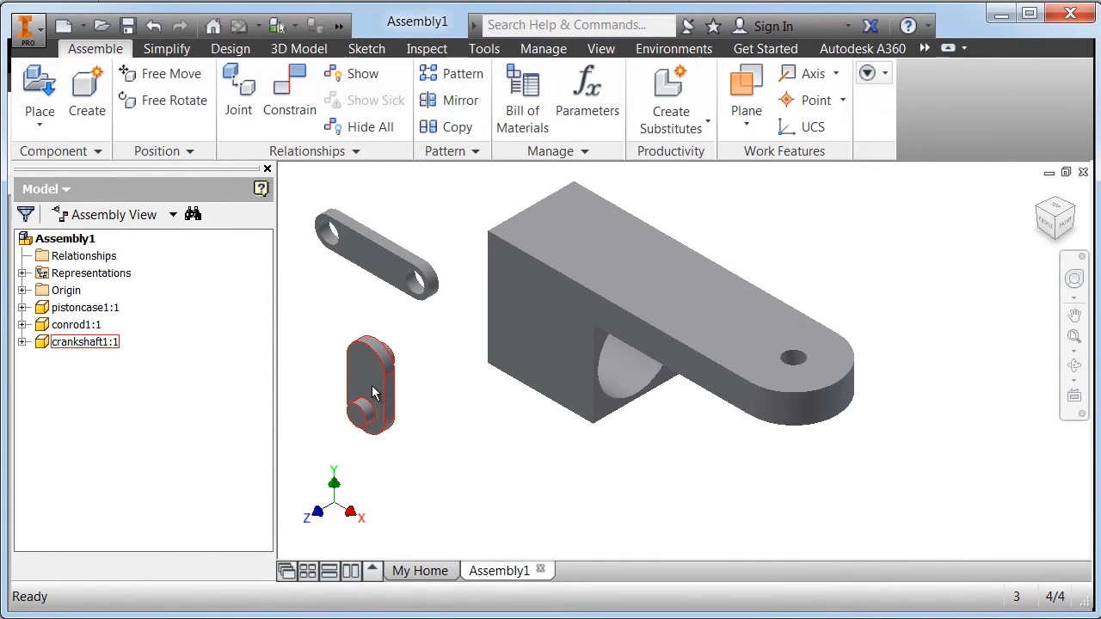
Place one instance of the piston1 part in the free space below the piston case
left_click(39, 93)
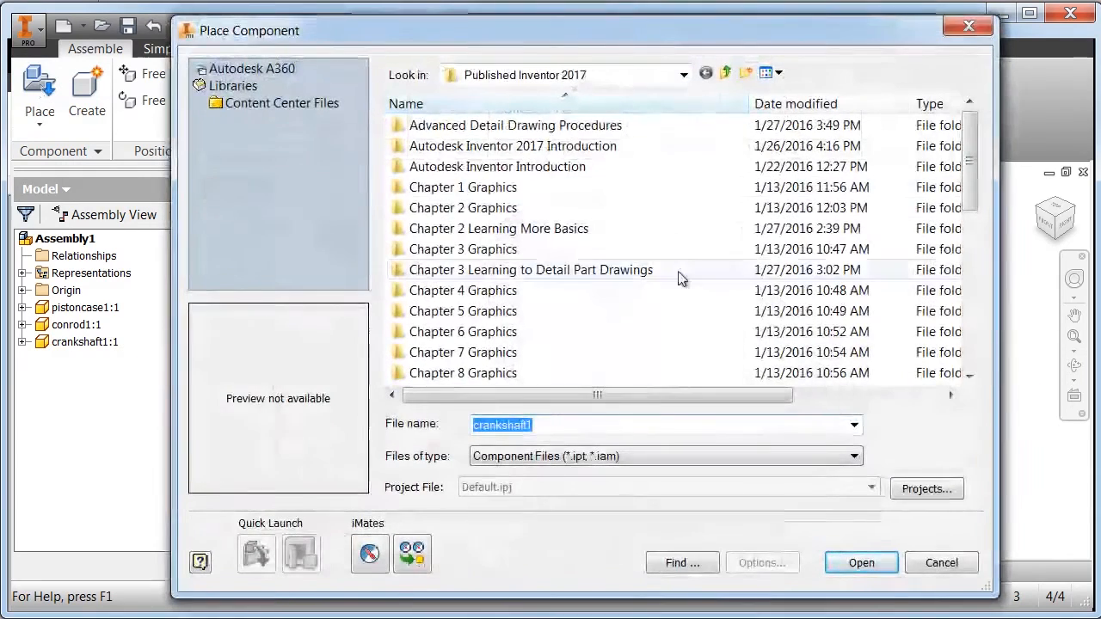
left_click_drag(970, 155, 963, 322)
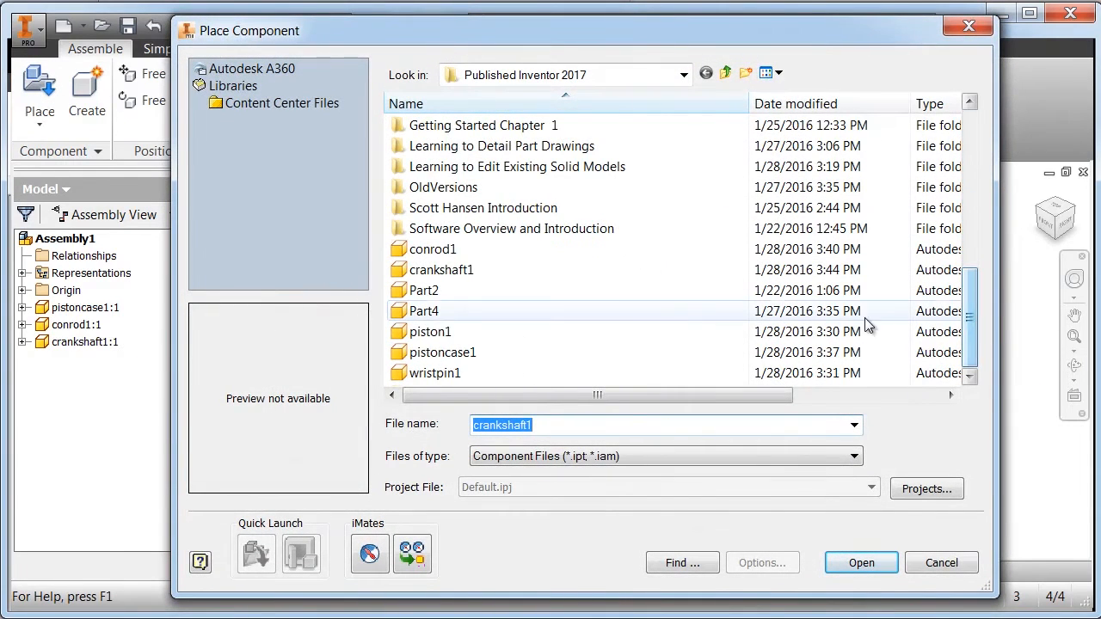
left_click(479, 331)
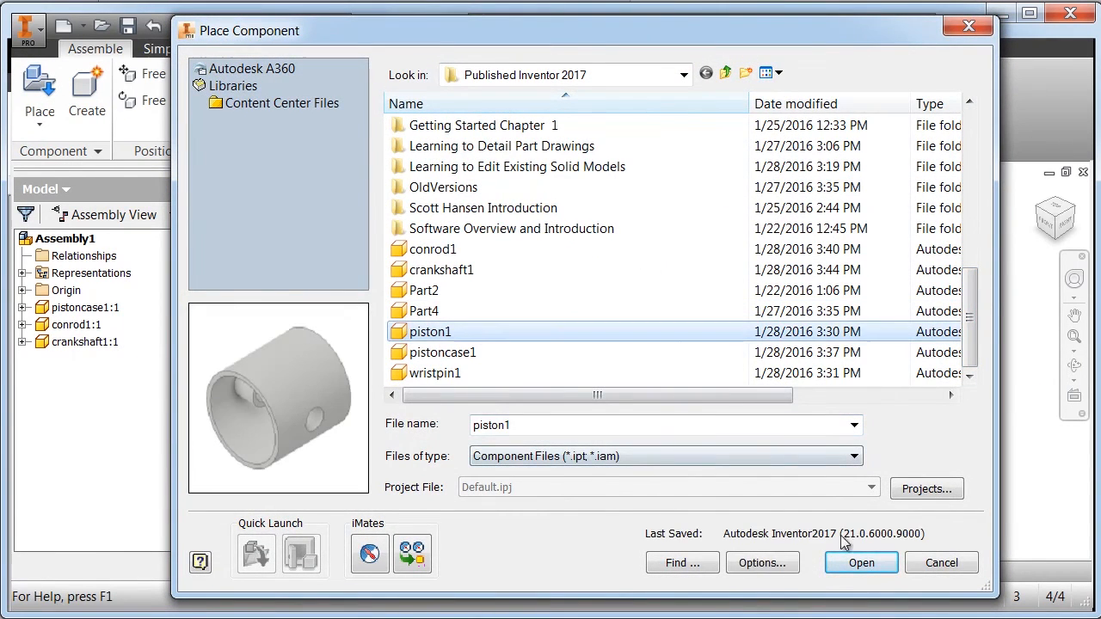
left_click(860, 563)
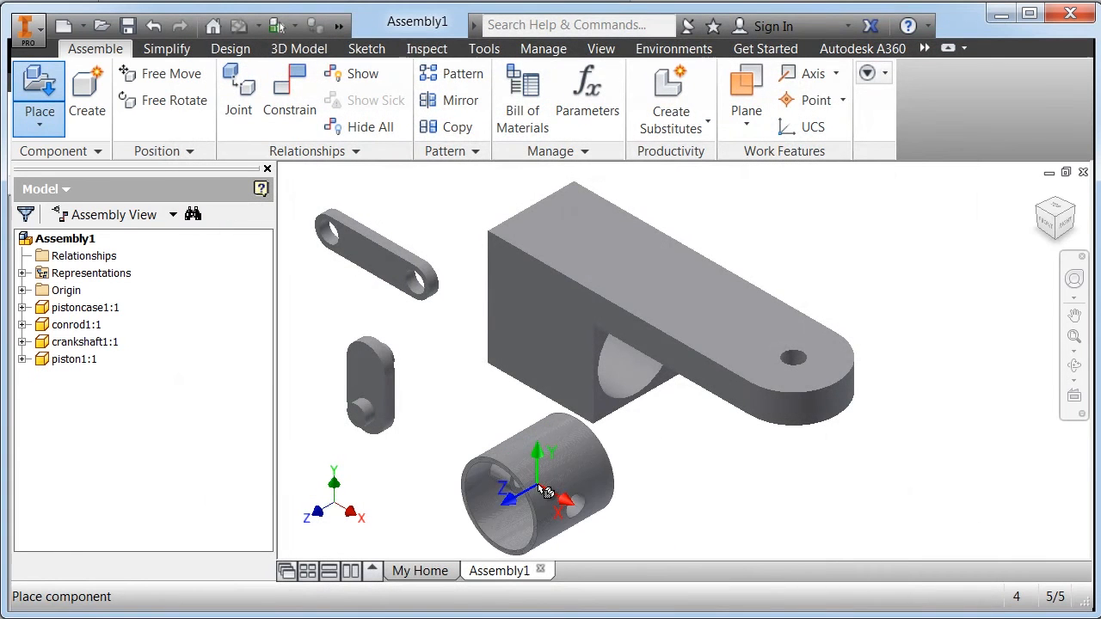
left_click(541, 488)
key("Escape")
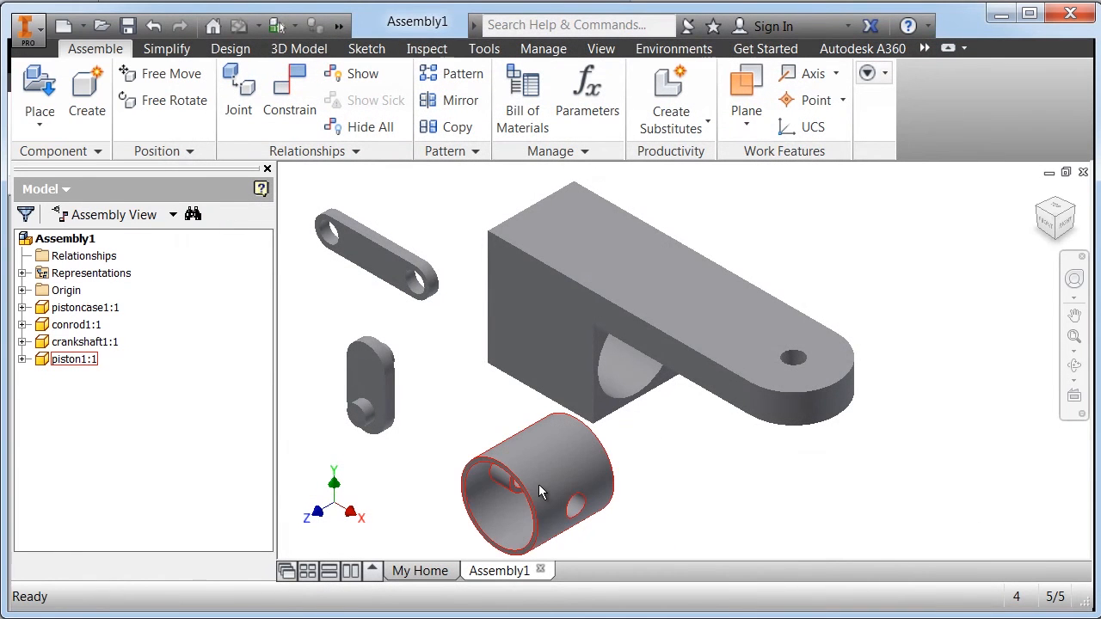
Place one instance of the wristpin1 part between the crankshaft and the piston
left_click(40, 95)
left_click_drag(972, 131, 972, 338)
left_click(490, 371)
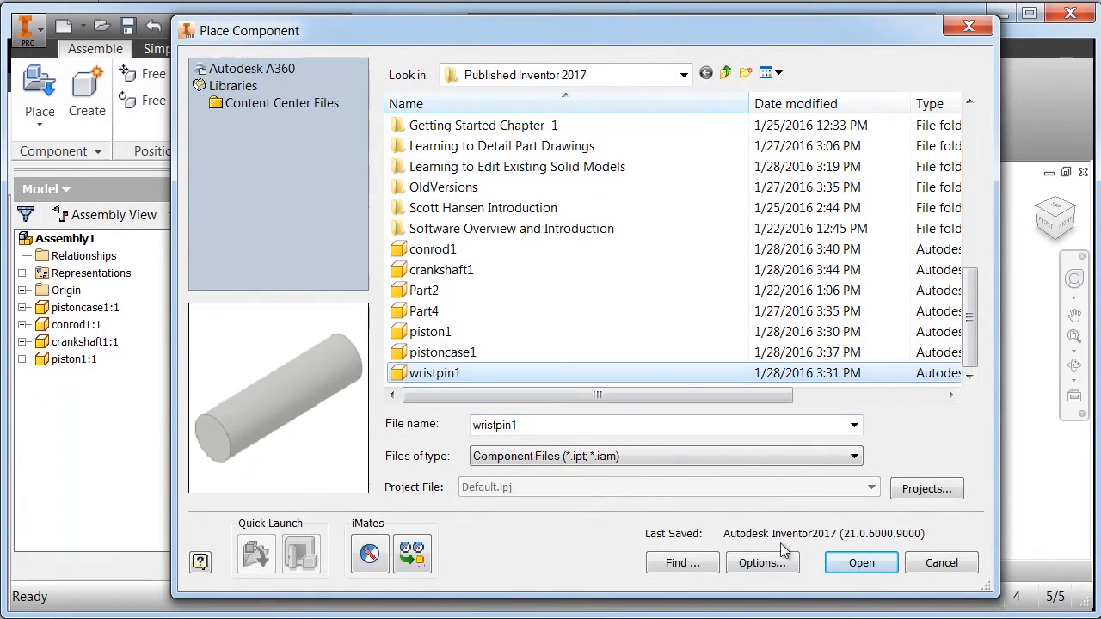
left_click(860, 563)
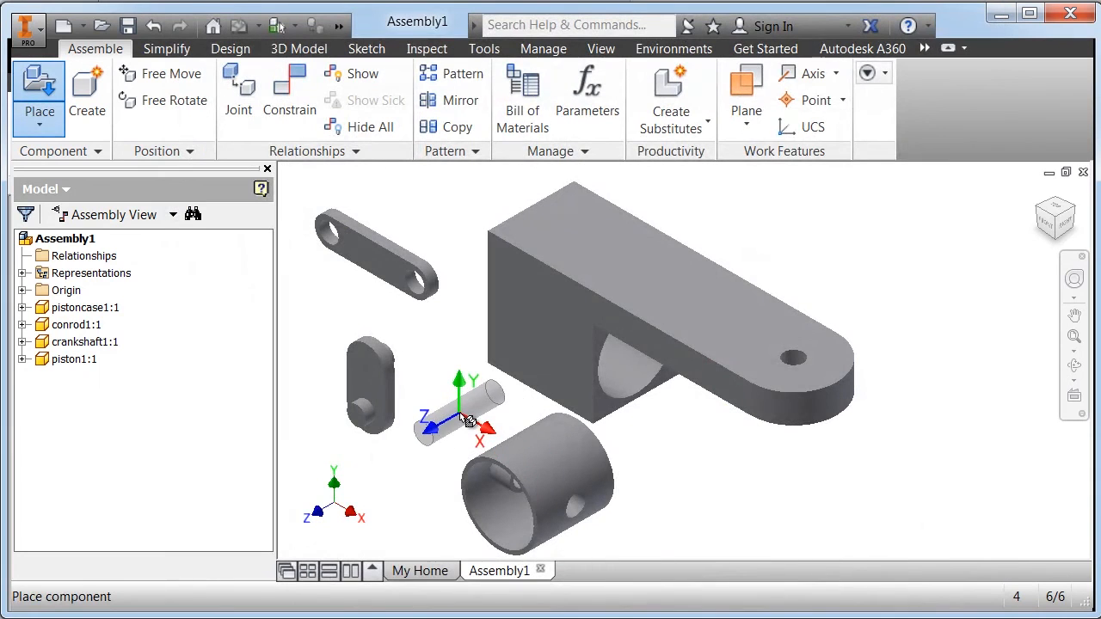
left_click(467, 420)
key("Escape")
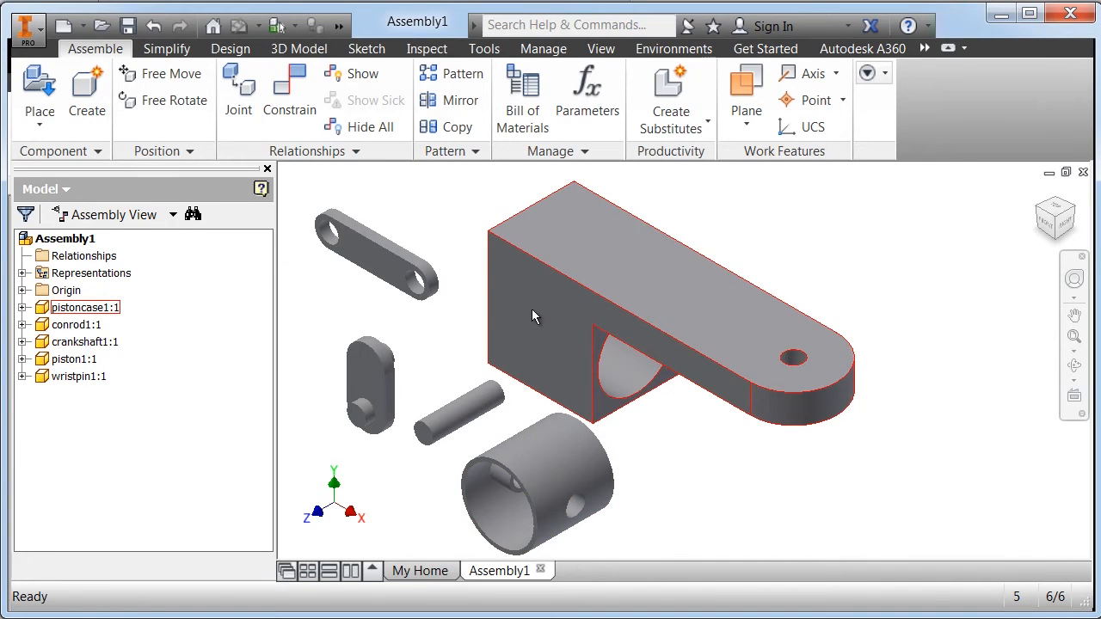
Free-rotate the piston about its vertical axis so its open end faces away from the crankshaft and wrist pin
left_click(154, 101)
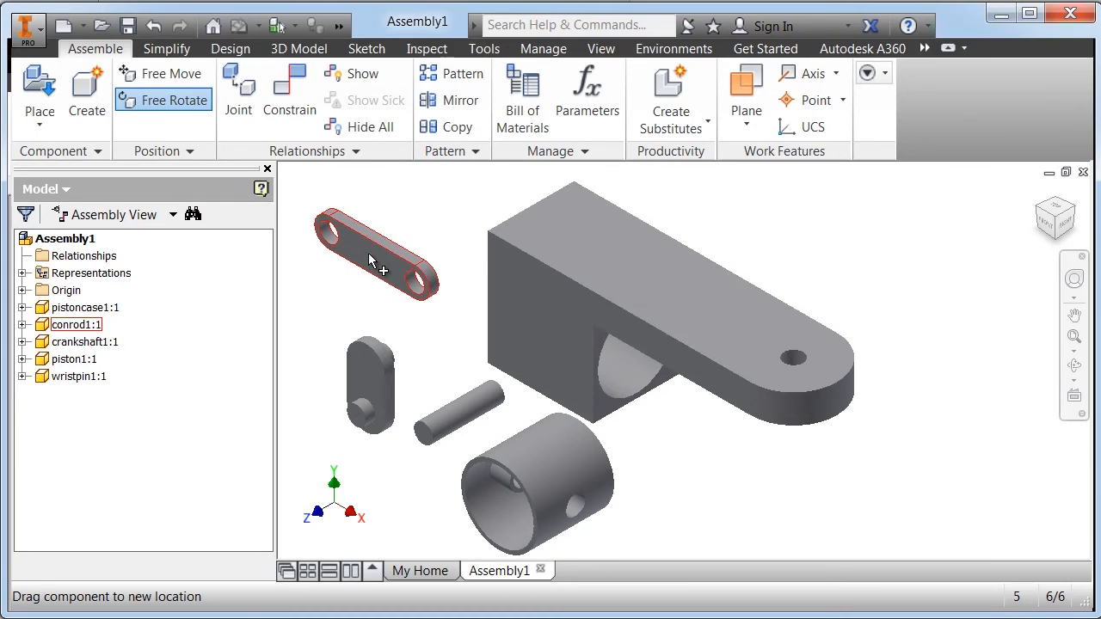
left_click(544, 467)
left_click_drag(496, 464, 648, 496)
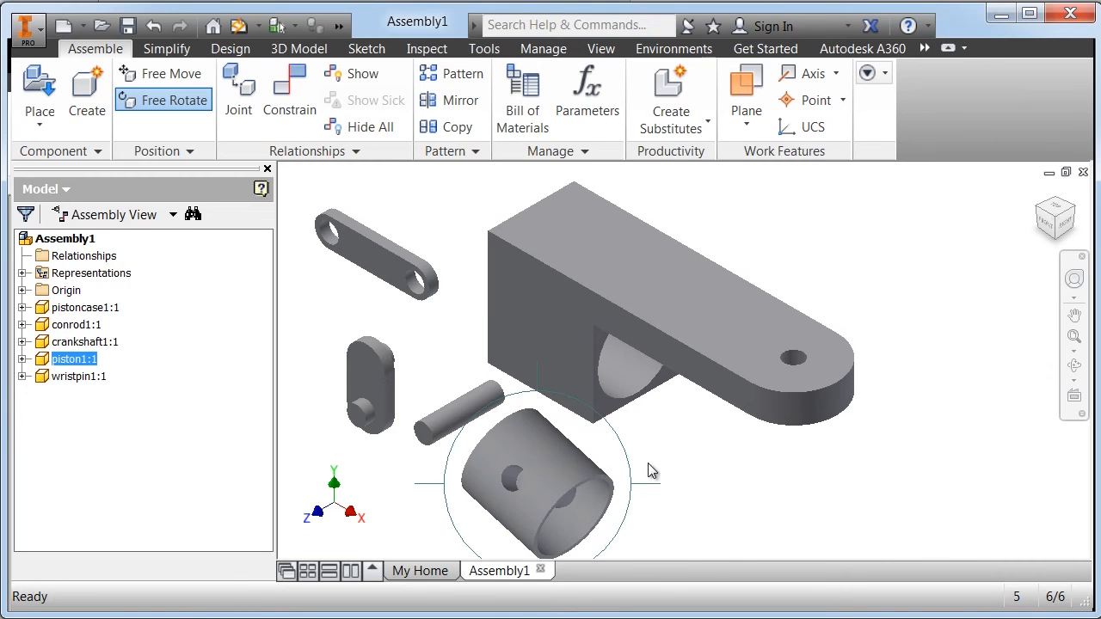
Move the connecting rod beyond the far side of the piston case and the crankshaft below the case's rounded arm
right_click(651, 467)
left_click(702, 462)
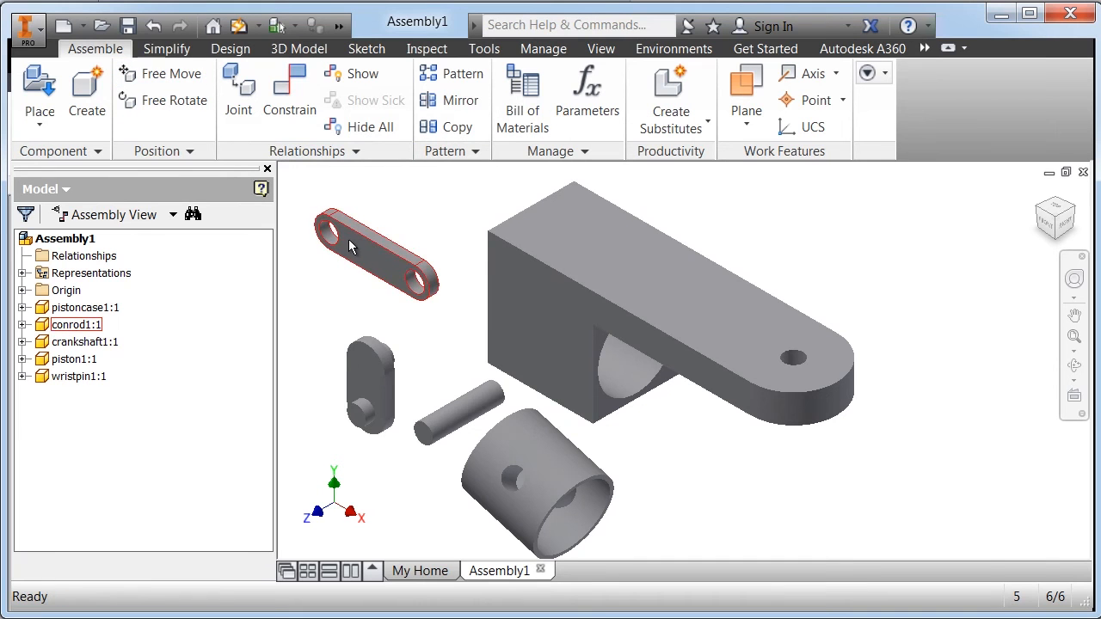
left_click_drag(361, 250, 842, 228)
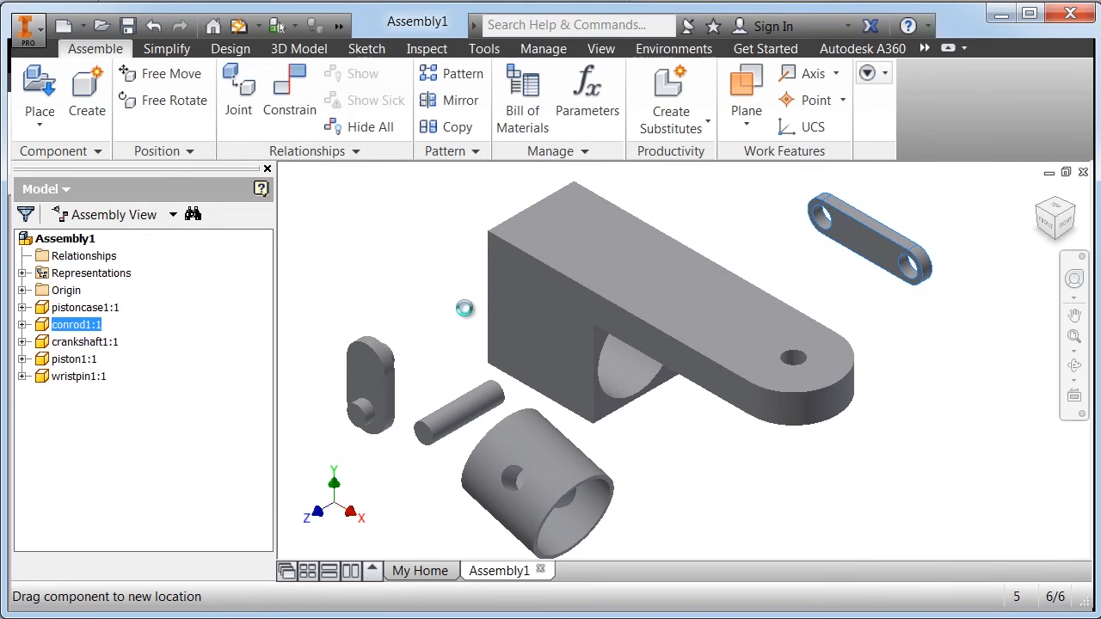
left_click_drag(359, 383, 741, 485)
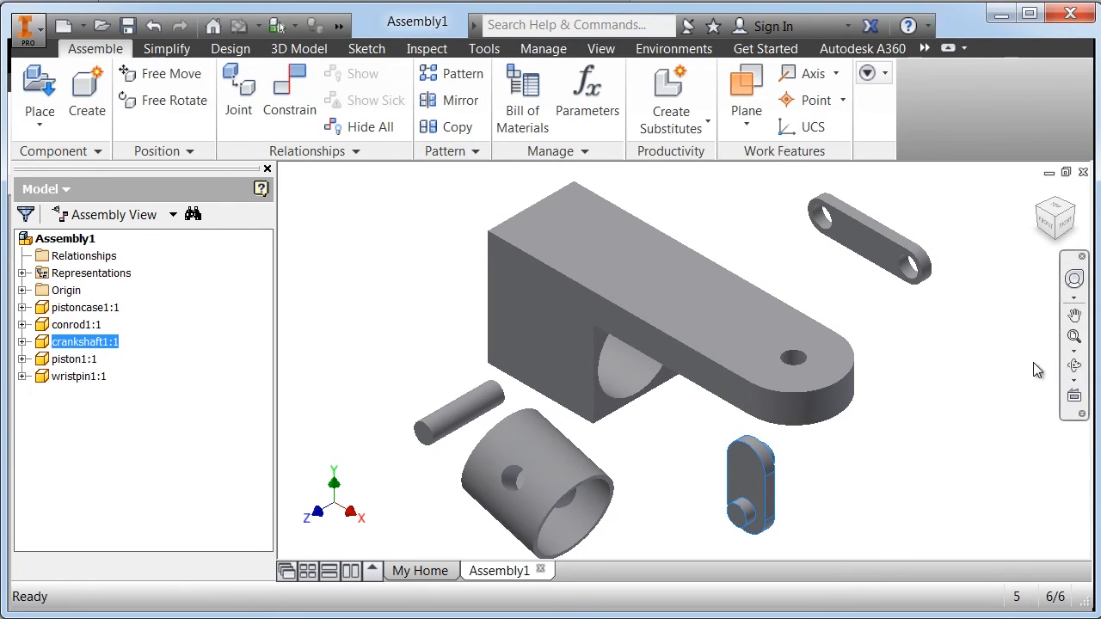
Mate the piston's axis to the case bore's axis, and slide the piston partly out of the bore's open end
left_click(1074, 367)
left_click_drag(634, 430, 686, 279)
left_click_drag(674, 442, 561, 375)
right_click(560, 375)
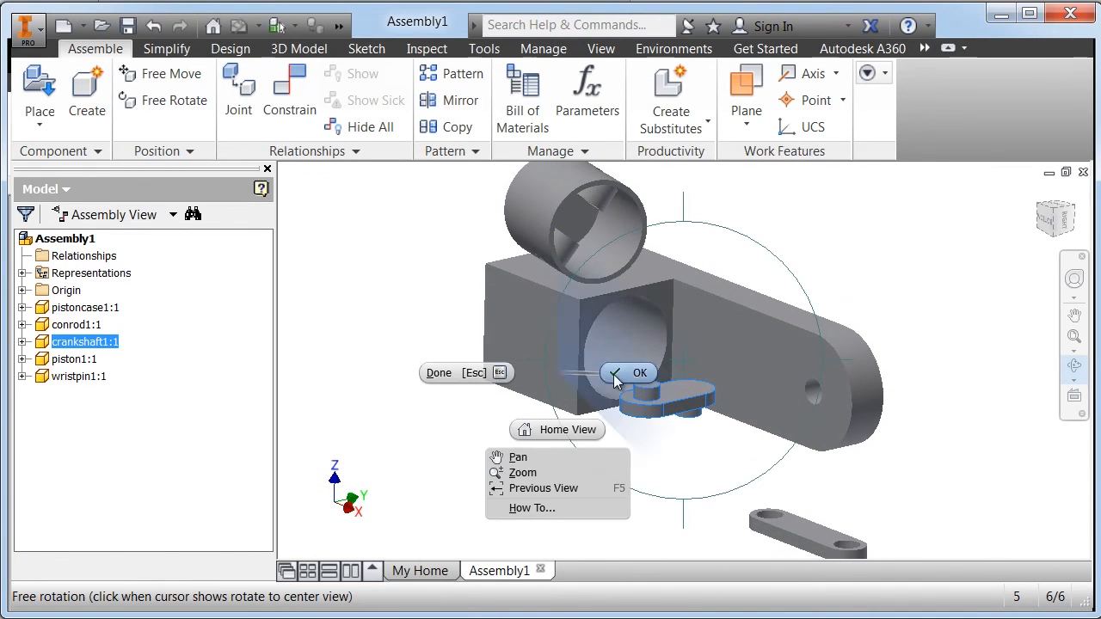
left_click(614, 373)
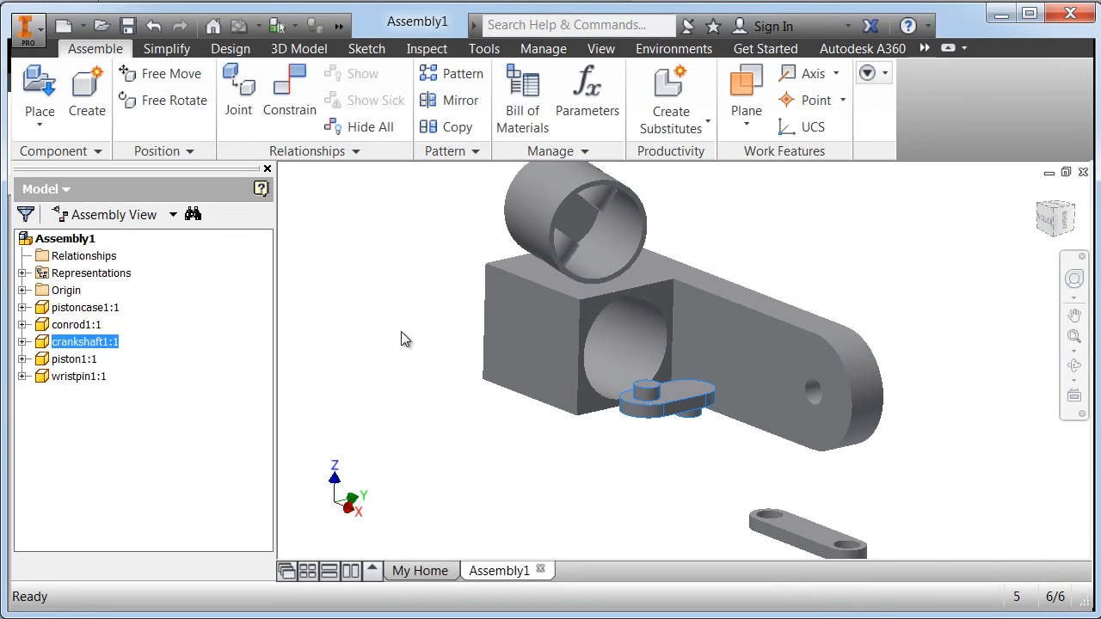
left_click(290, 94)
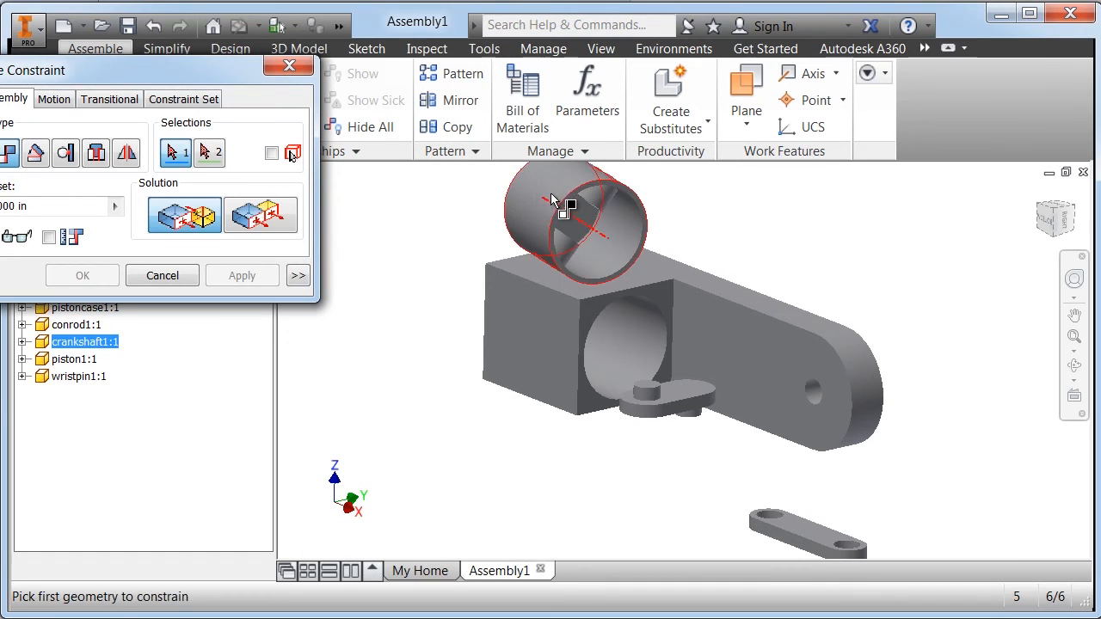
left_click(553, 199)
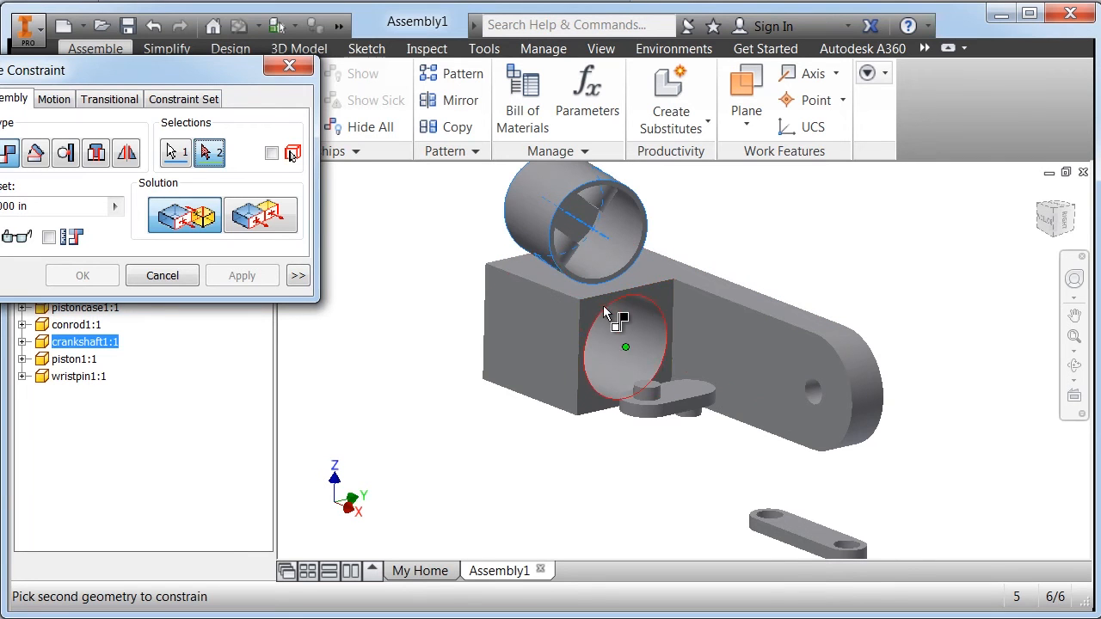
left_click(637, 341)
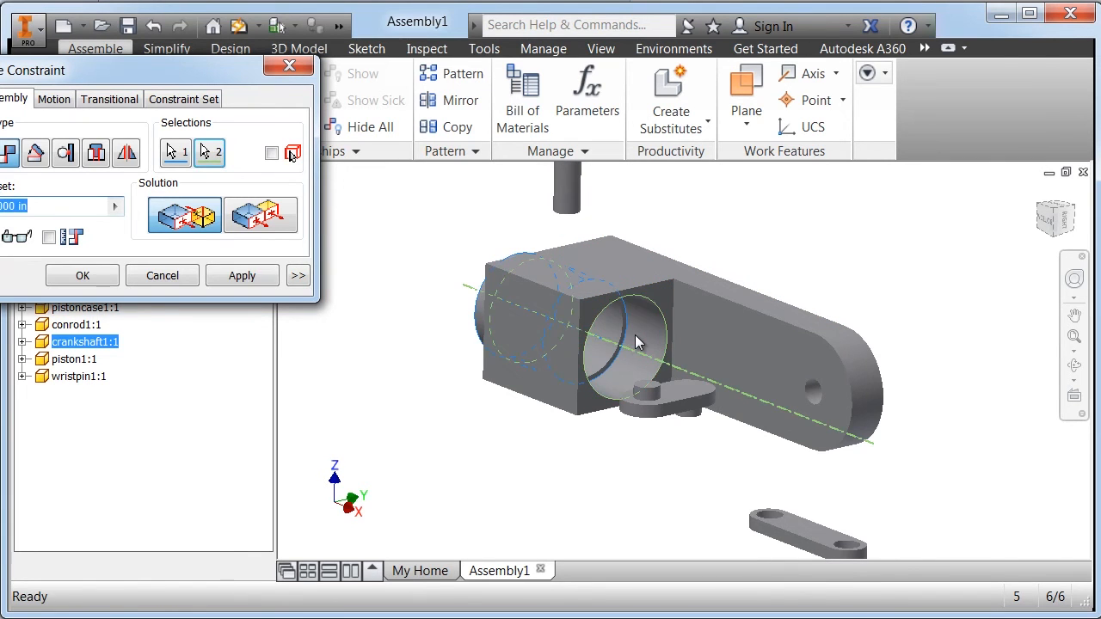
left_click(244, 277)
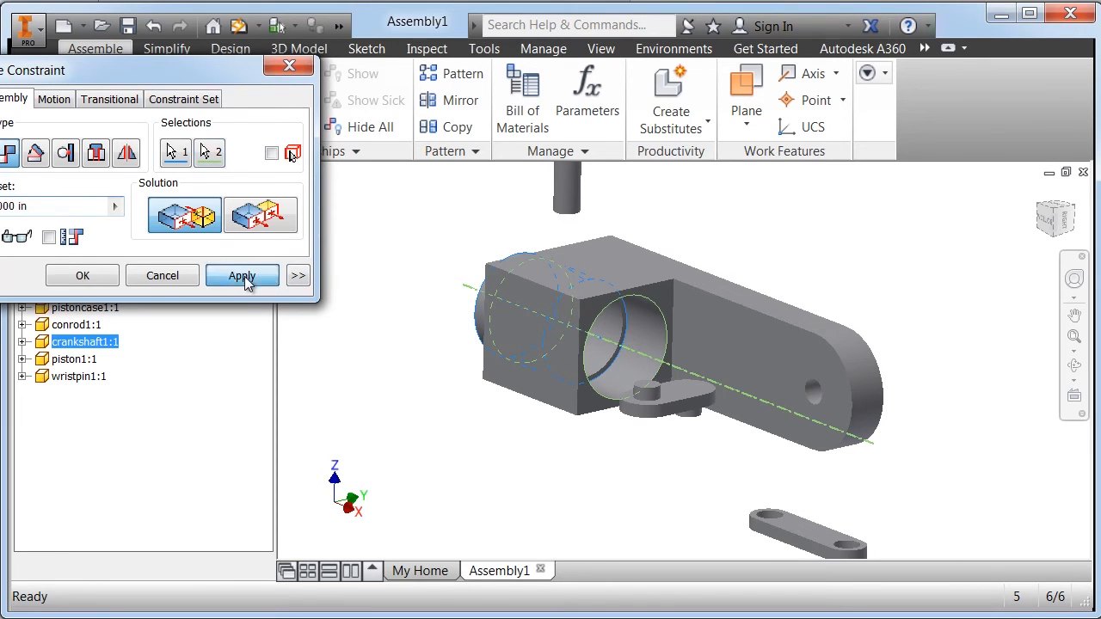
left_click(163, 283)
left_click_drag(605, 323, 778, 415)
left_click_drag(711, 371, 685, 292)
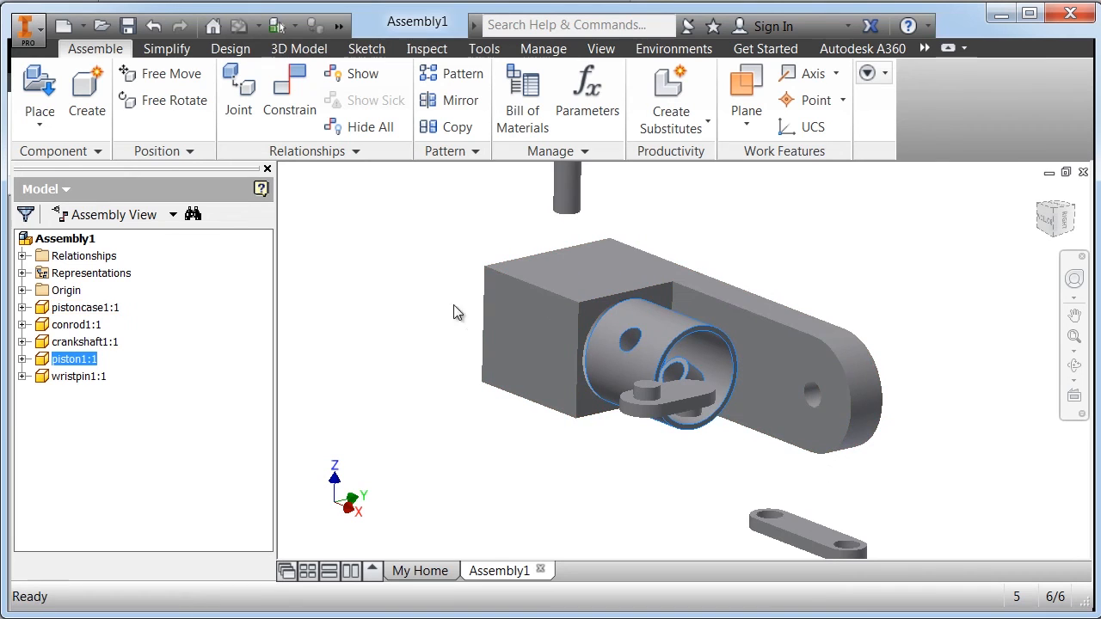
Ground the piston case and turn the piston within its bore so its pin hole faces sideways
double_click(50, 311)
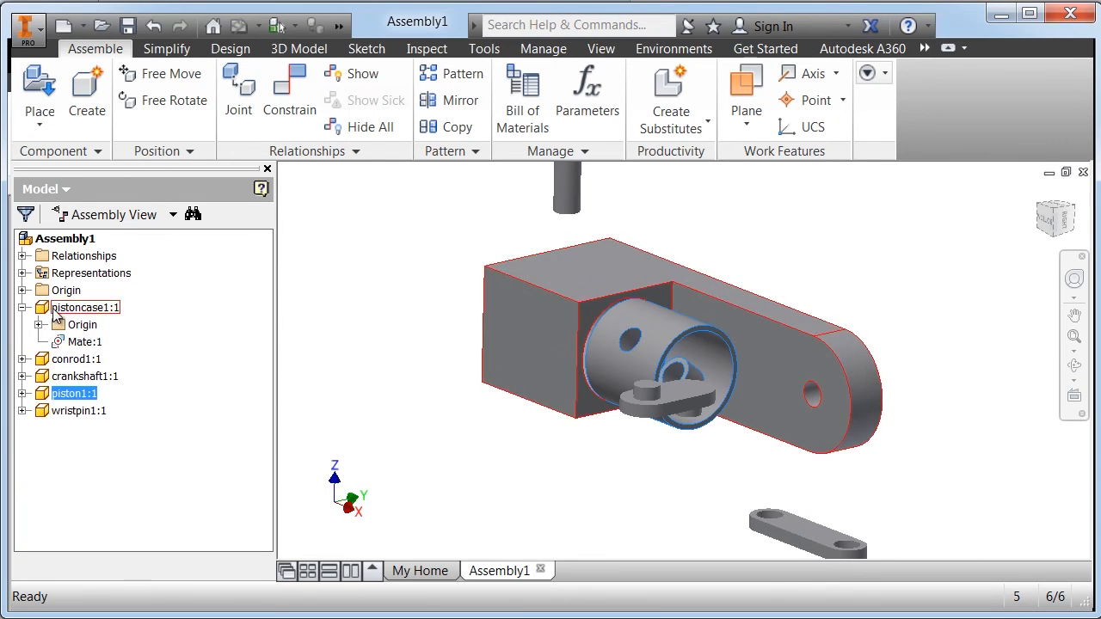
right_click(55, 314)
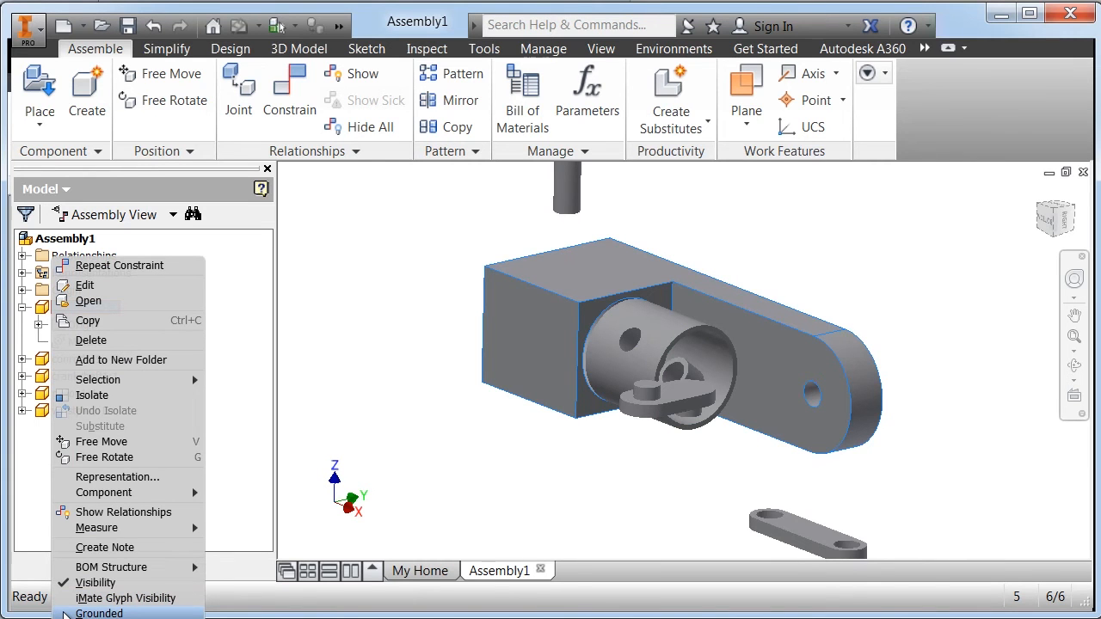
left_click(66, 613)
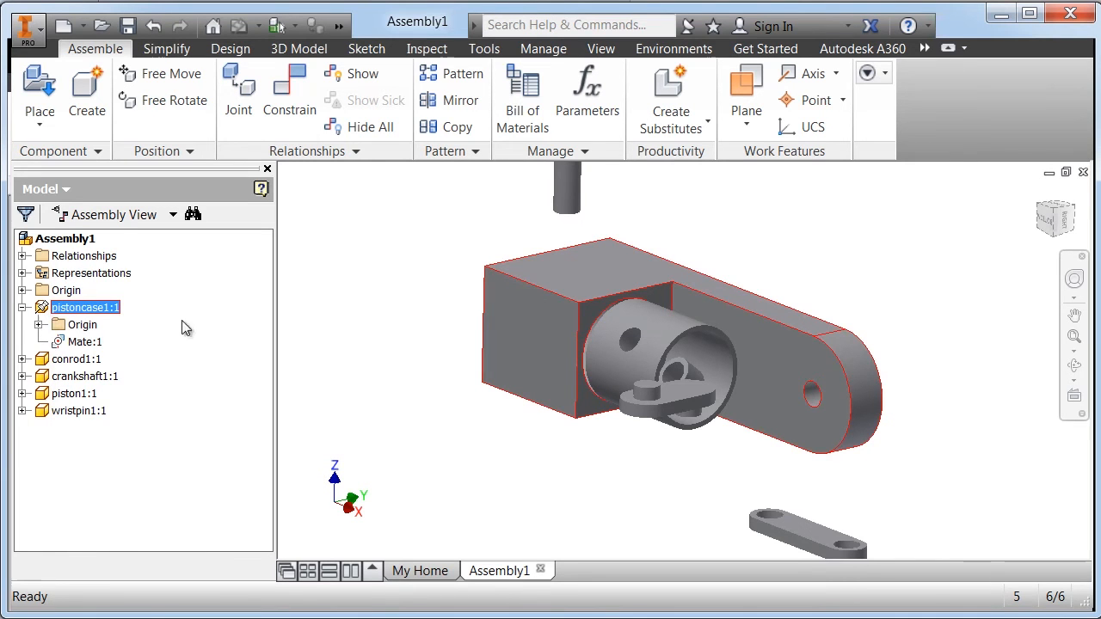
mouse_move(523, 332)
left_mouse_down()
mouse_move(536, 310)
mouse_move(545, 347)
mouse_move(538, 302)
mouse_move(540, 335)
mouse_move(535, 325)
left_mouse_up()
right_click(90, 315)
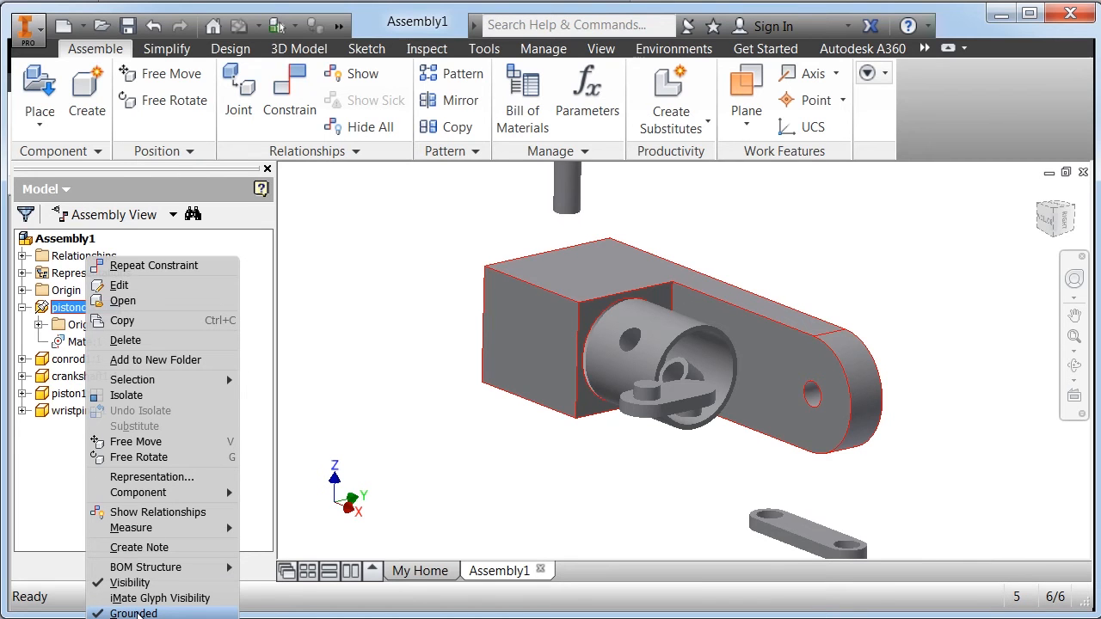
left_click(331, 362)
left_click_drag(652, 347, 634, 368)
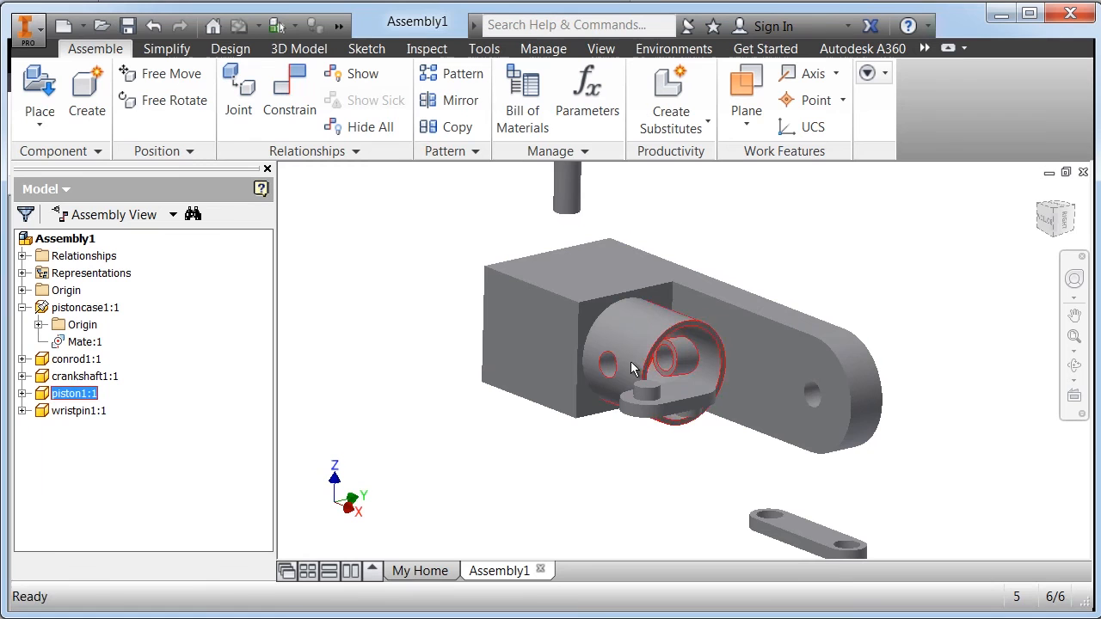
left_click(434, 390)
Move the connecting rod into the free space beneath the crankshaft
scroll(444, 338, "down", 2)
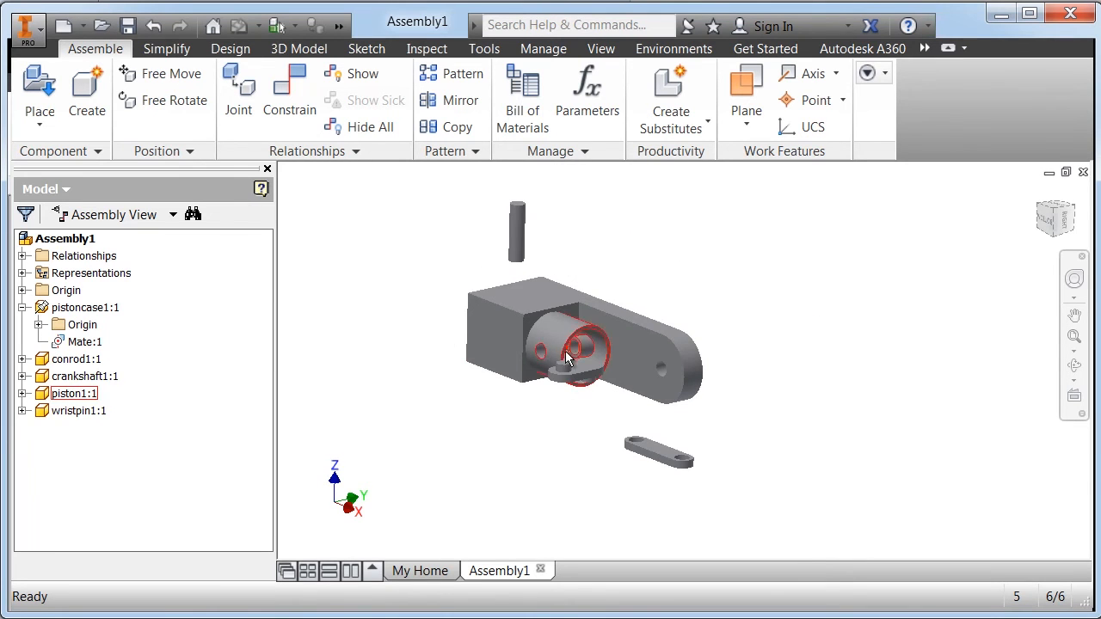
scroll(563, 366, "up", 2)
left_click_drag(732, 523, 565, 483)
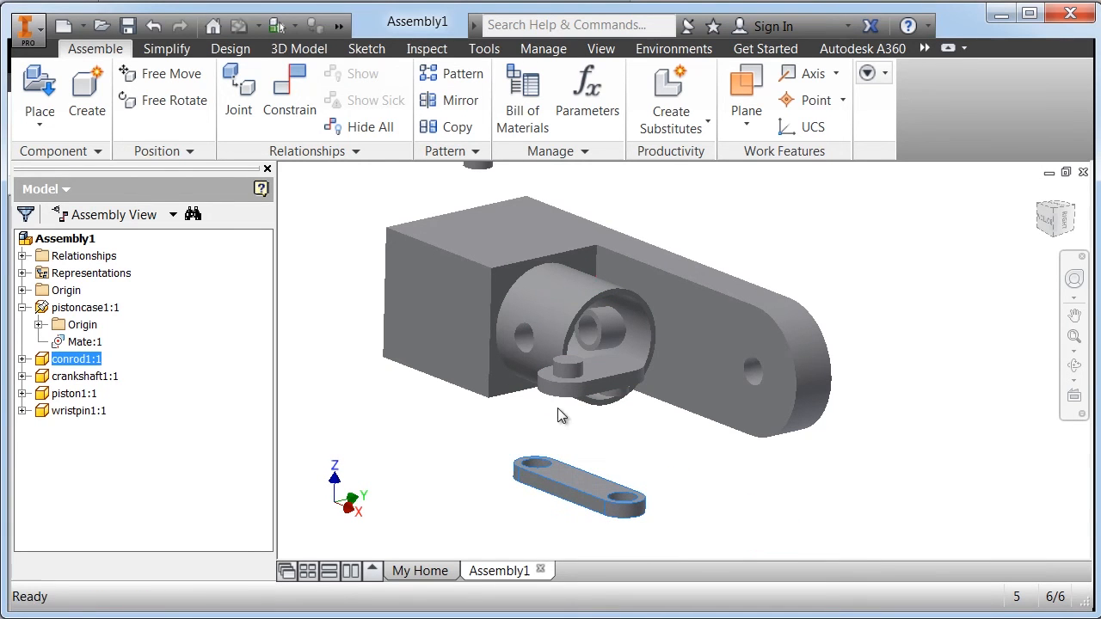
Mate the axis of the piston's wrist pin hole to the axis of the connecting rod's near end hole
left_click(292, 99)
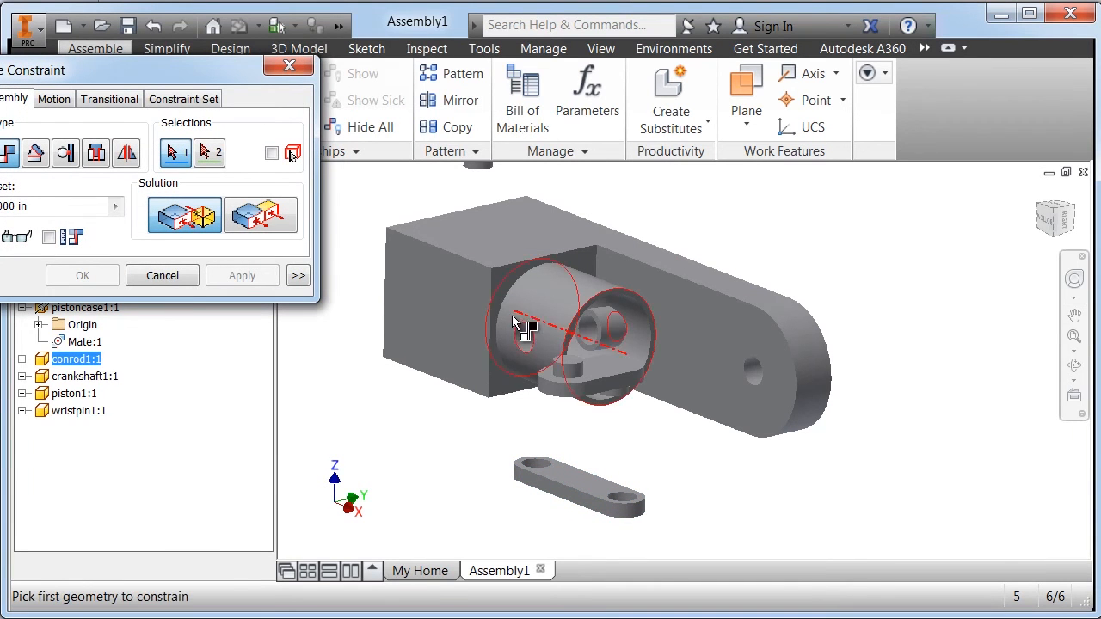
left_click(528, 341)
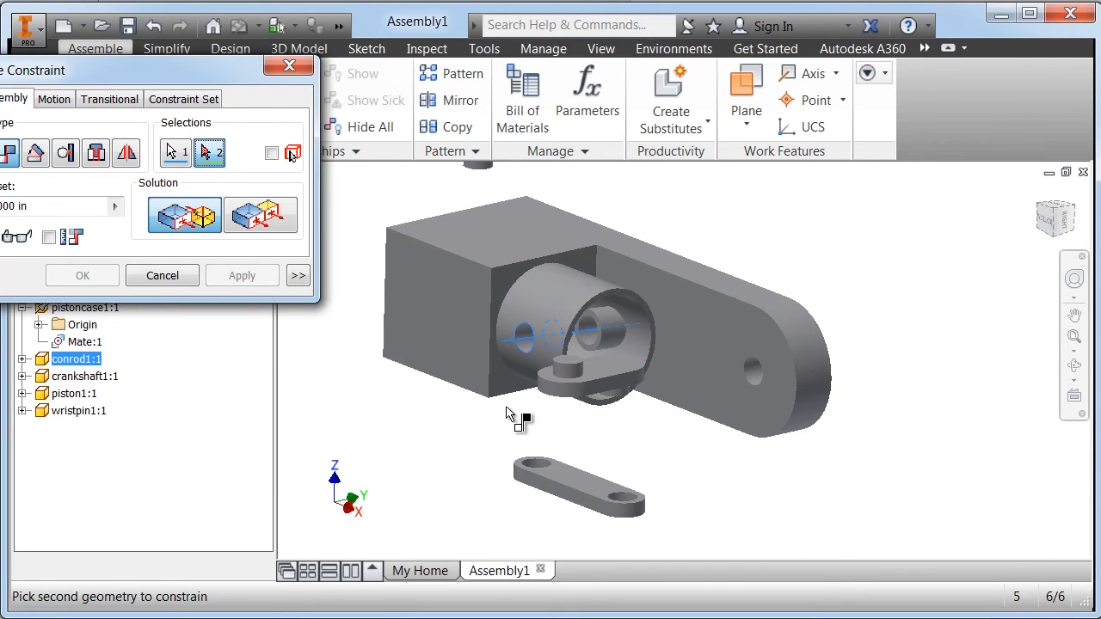
scroll(516, 475, "up", 3)
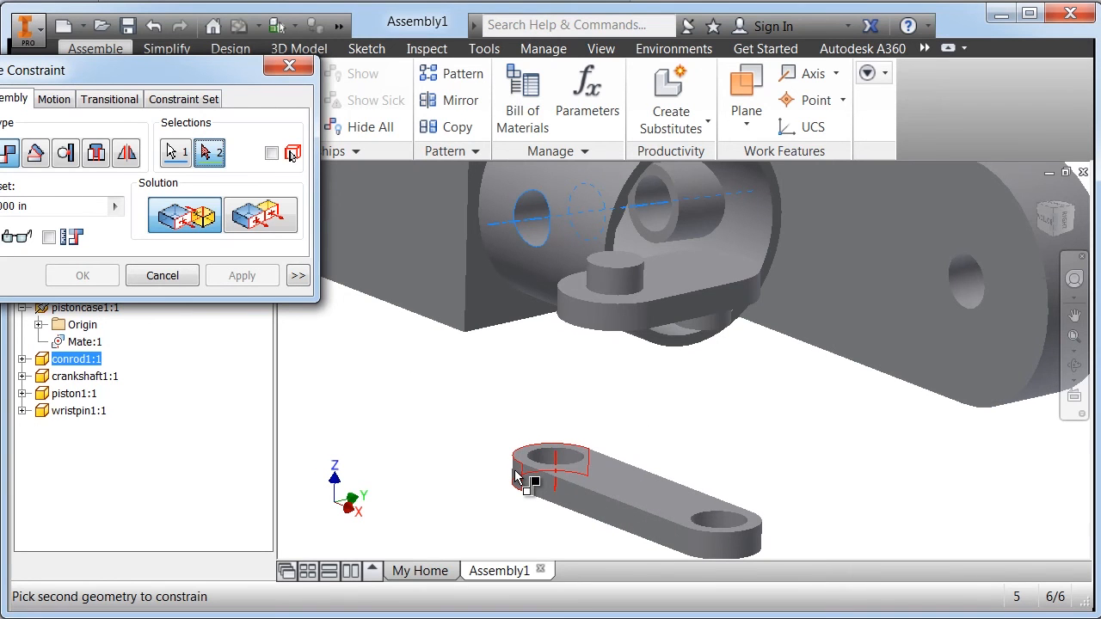
left_click(565, 466)
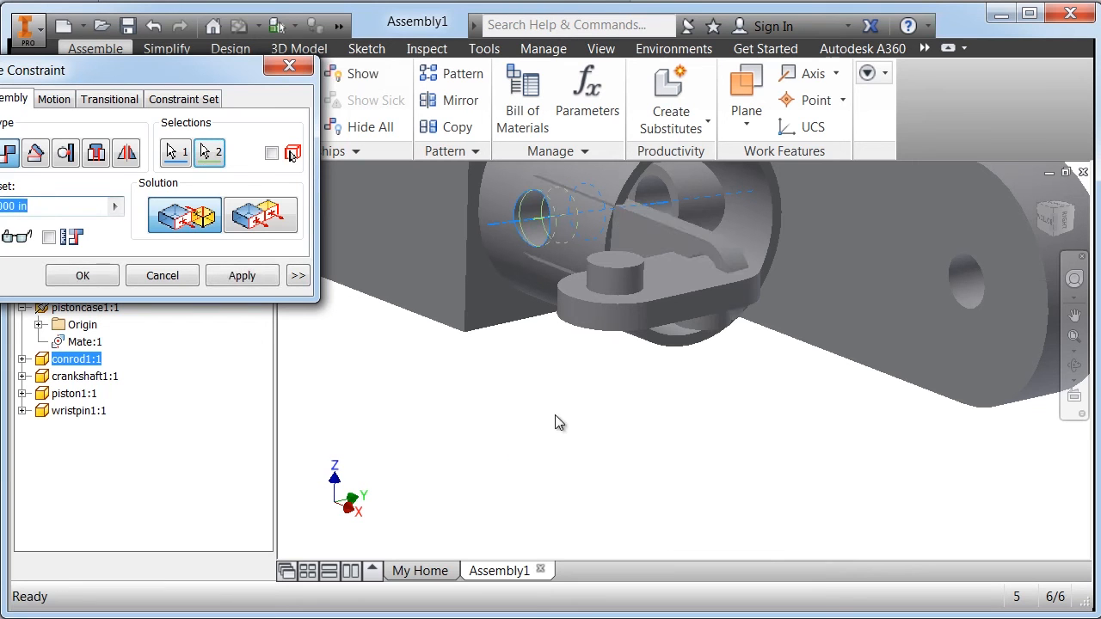
left_click(249, 277)
left_click(184, 277)
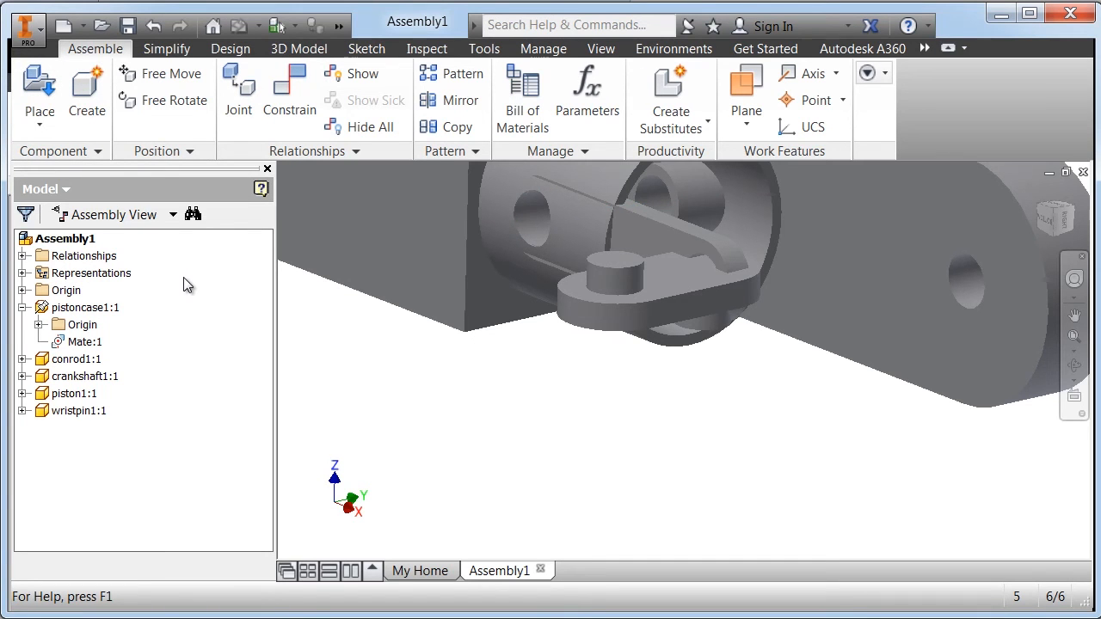
Position the connecting rod between the piston's pin bosses with its free end projecting from the piston's open end
left_click_drag(647, 218, 731, 220)
scroll(731, 220, "up", 3)
middle_click_drag(731, 220, 716, 343)
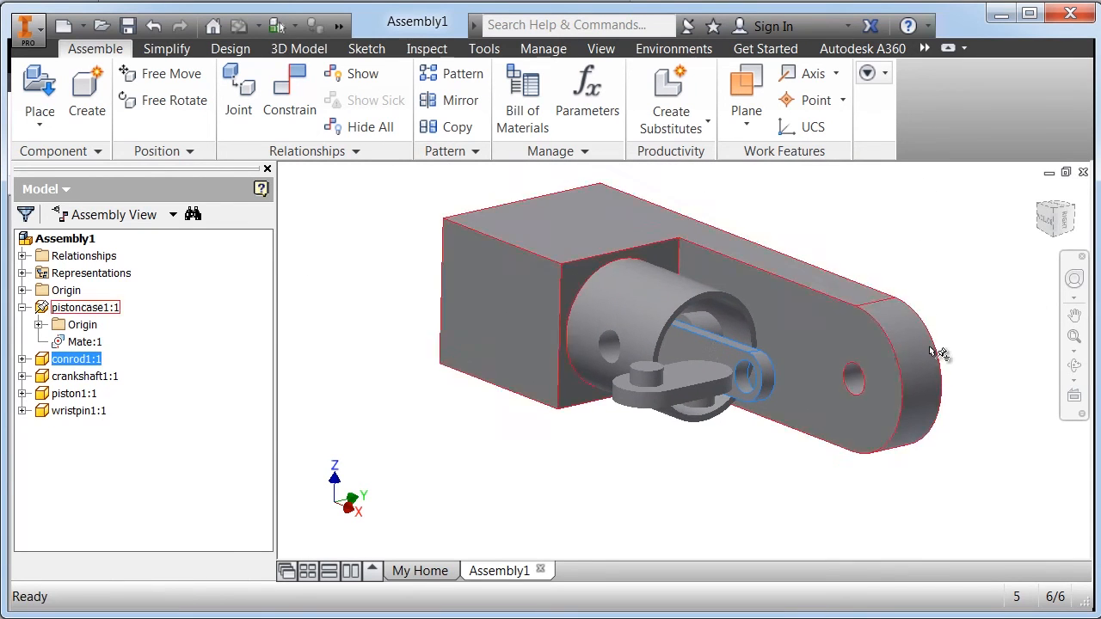
left_click(1071, 369)
left_click_drag(789, 401, 664, 383)
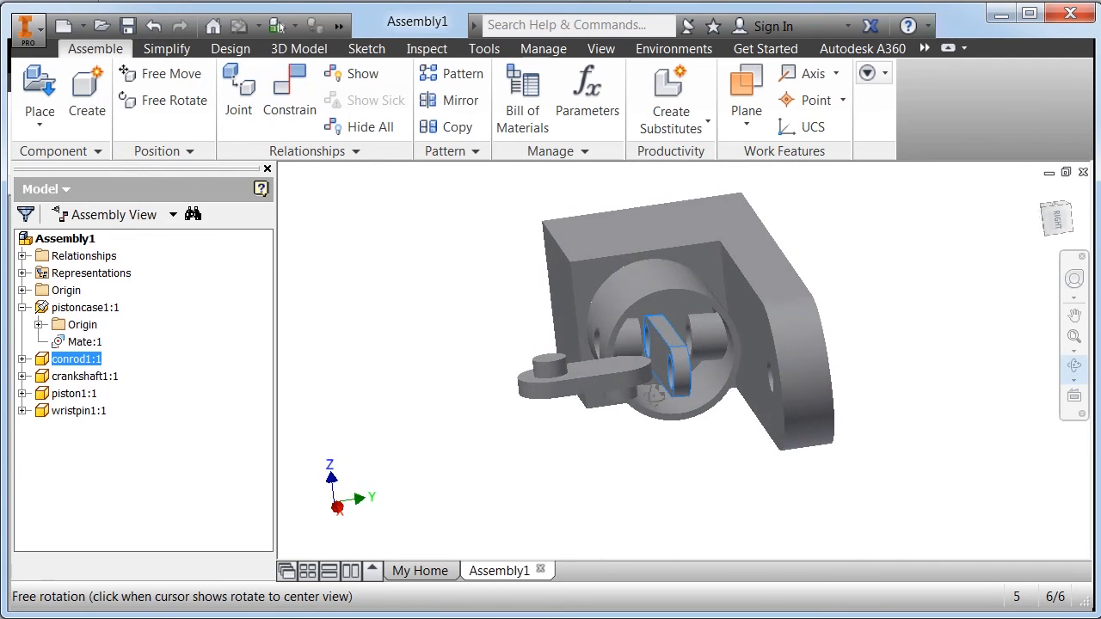
scroll(667, 379, "down", 2)
left_click_drag(745, 376, 661, 366)
right_click(705, 383)
left_click(760, 385)
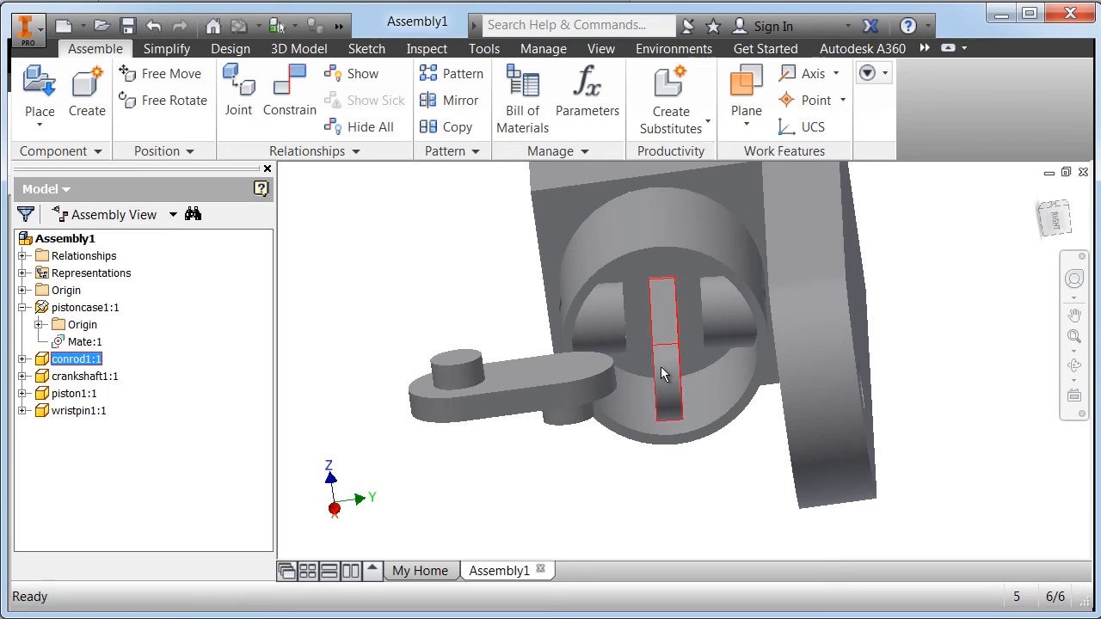
left_click(1074, 368)
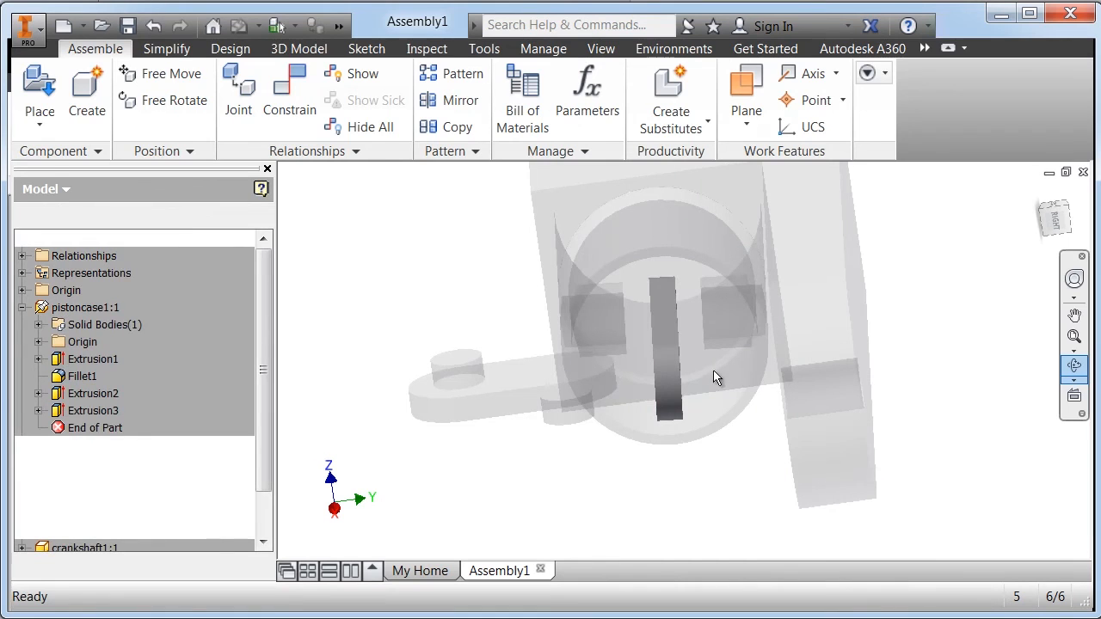
left_click(670, 331)
right_click(669, 331)
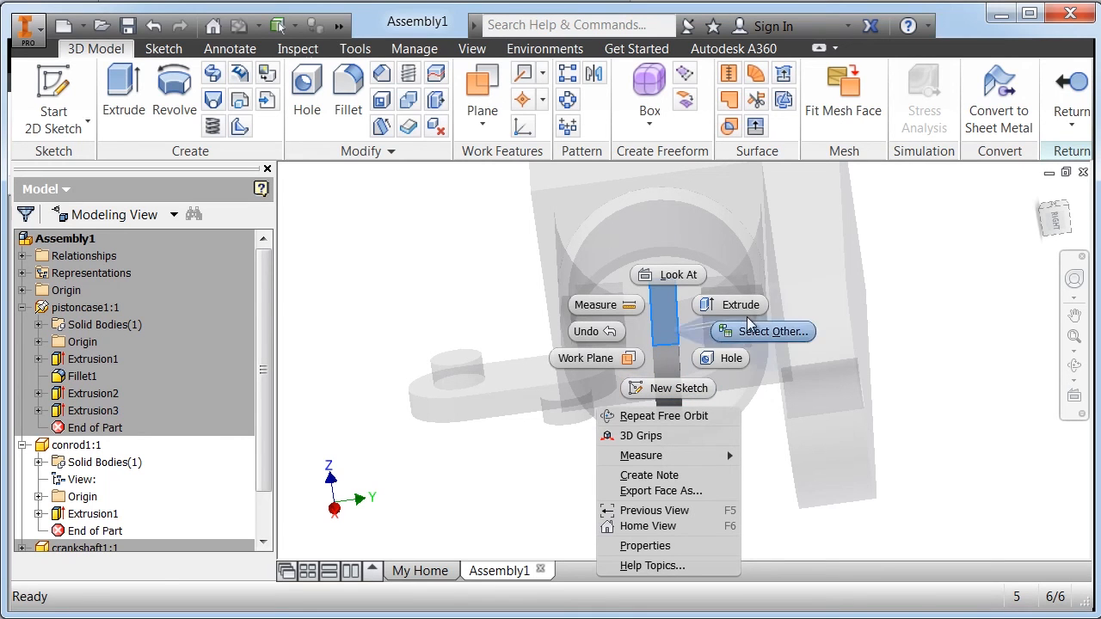
left_click(1061, 103)
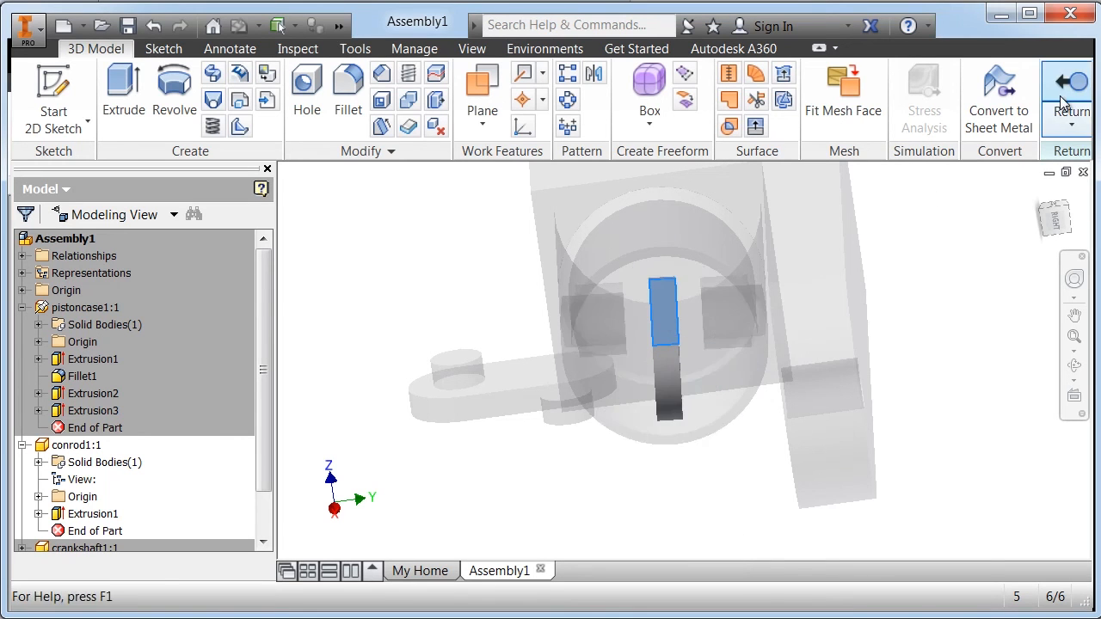
left_click(1060, 103)
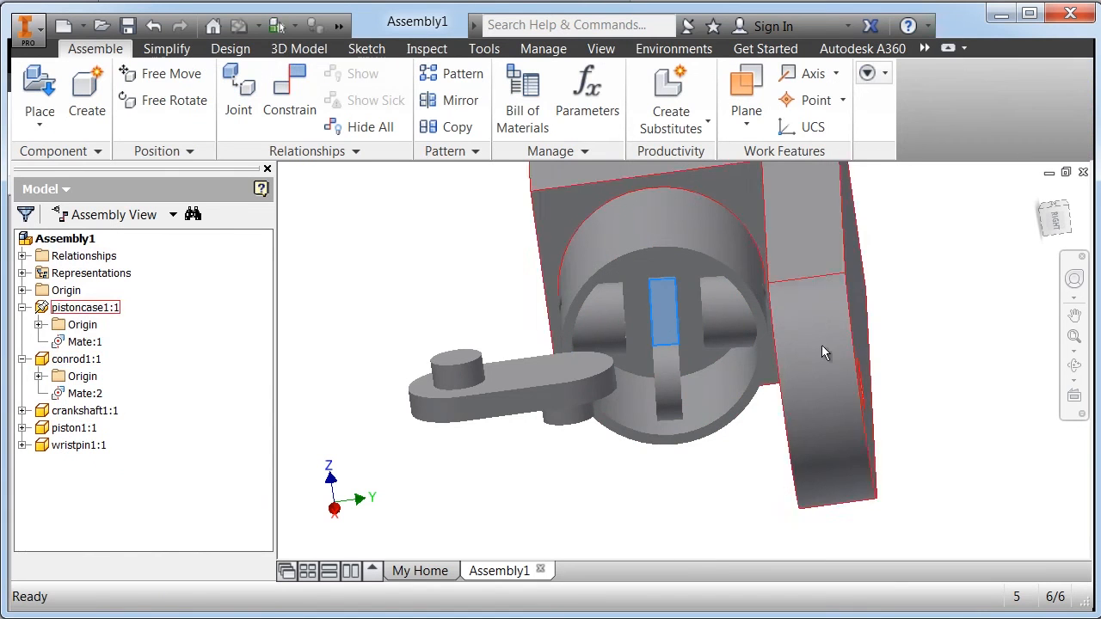
Mate the connecting rod's flat side face to the inner end face of the piston's pin boss with a 0.25 in offset
left_click(1076, 369)
left_click_drag(693, 381, 740, 386)
right_click(565, 516)
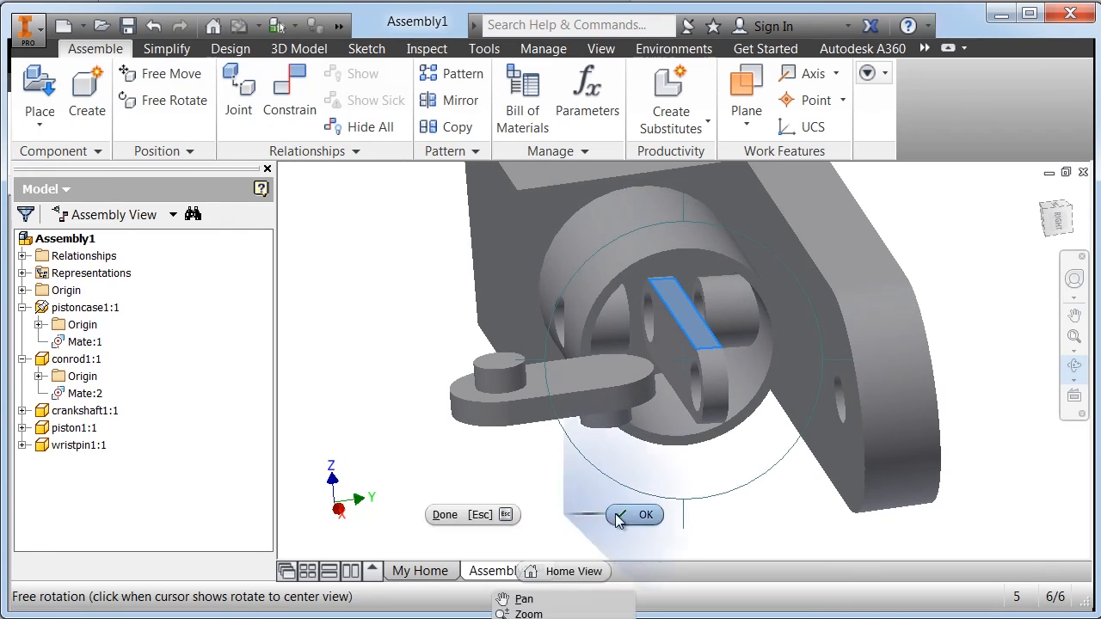
left_click(634, 516)
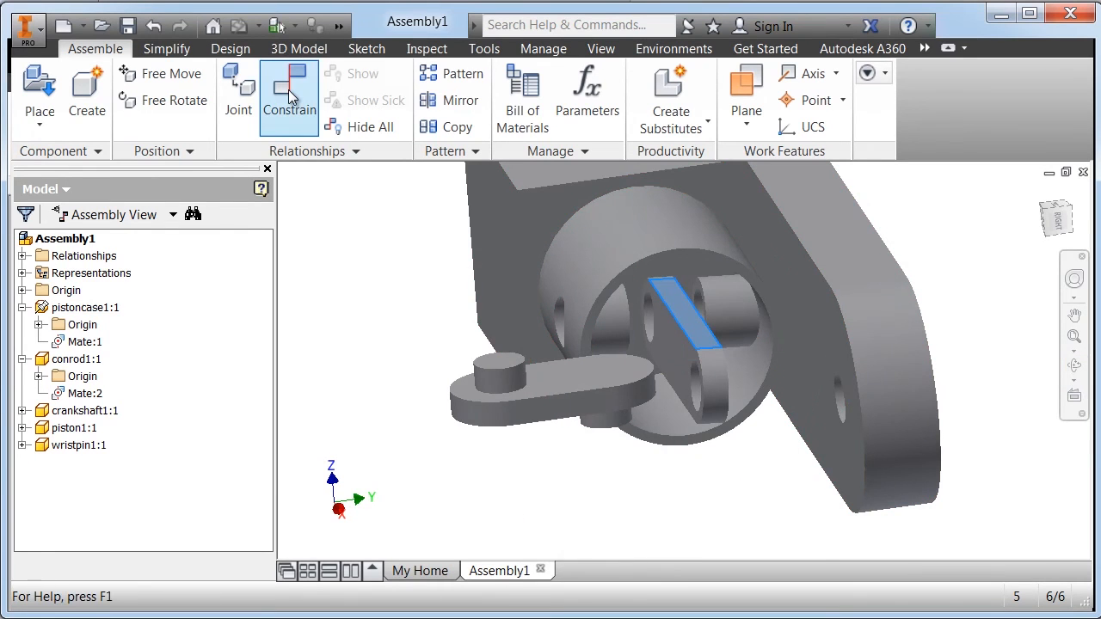
left_click(373, 265)
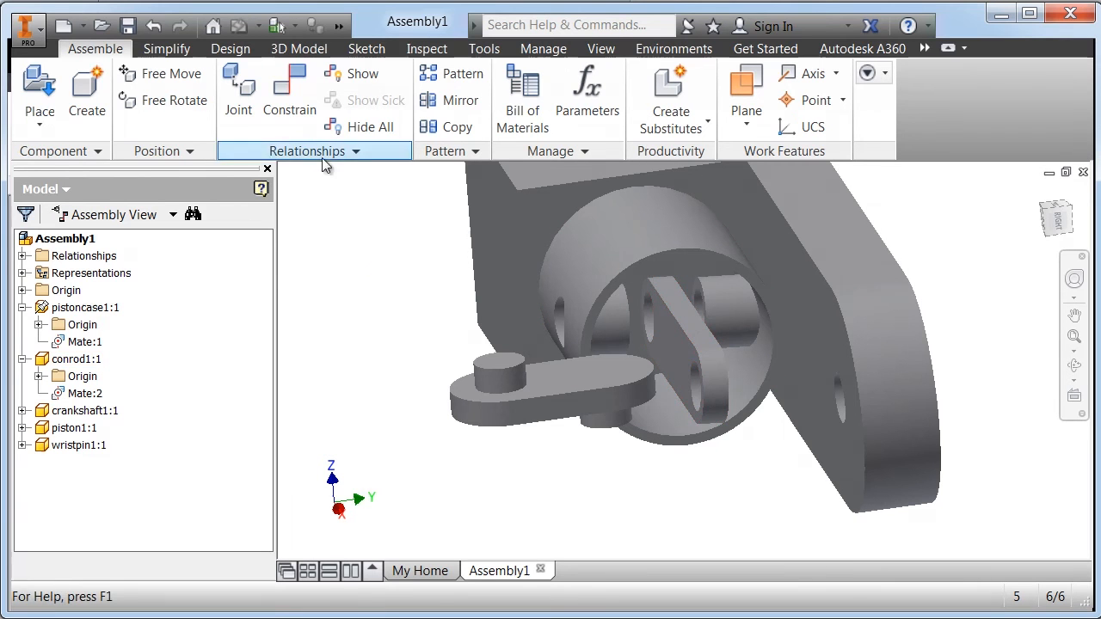
left_click(291, 98)
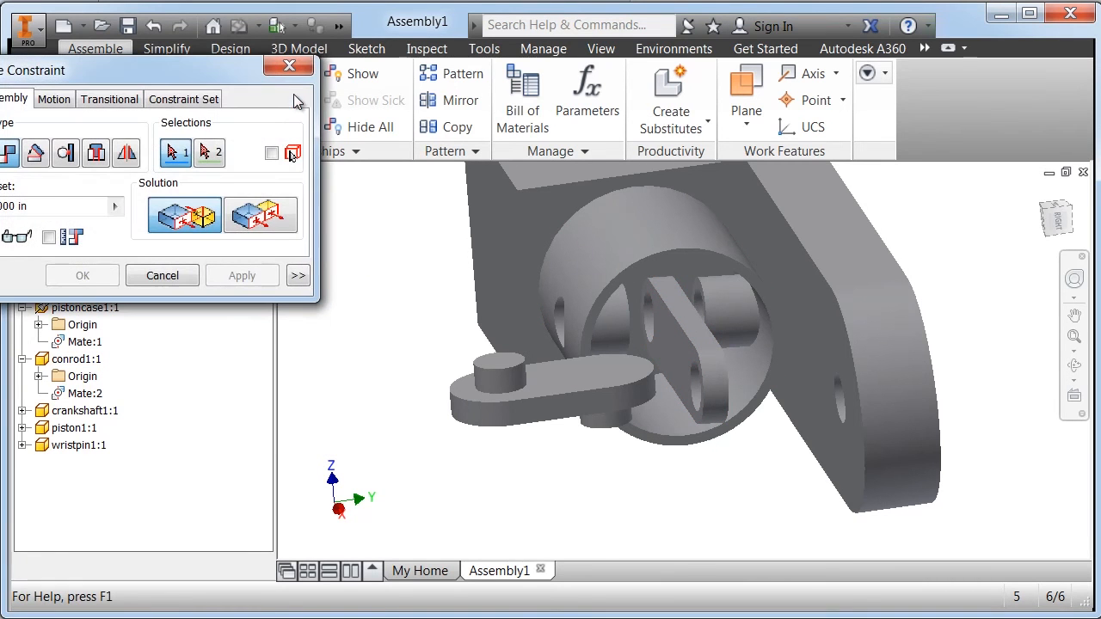
left_click(671, 338)
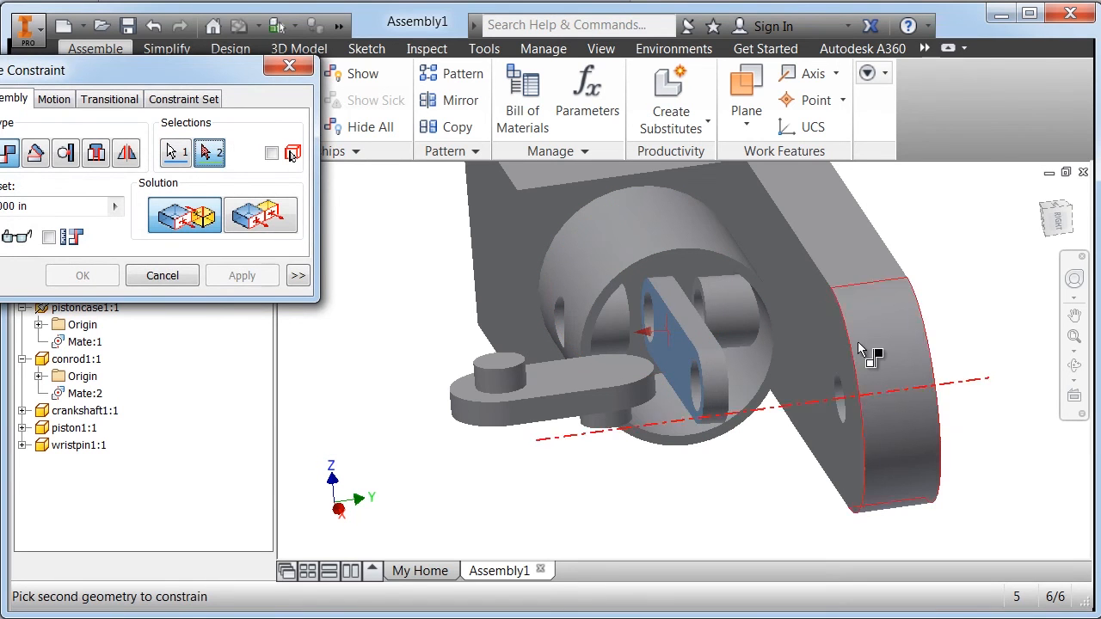
left_click(1074, 366)
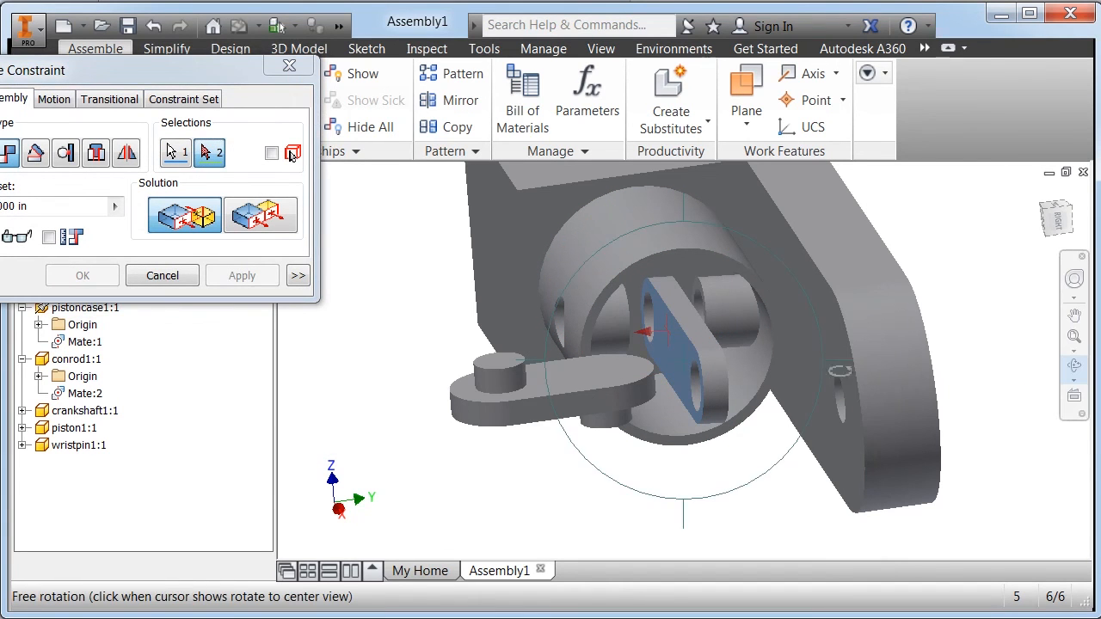
left_click_drag(802, 370, 691, 379)
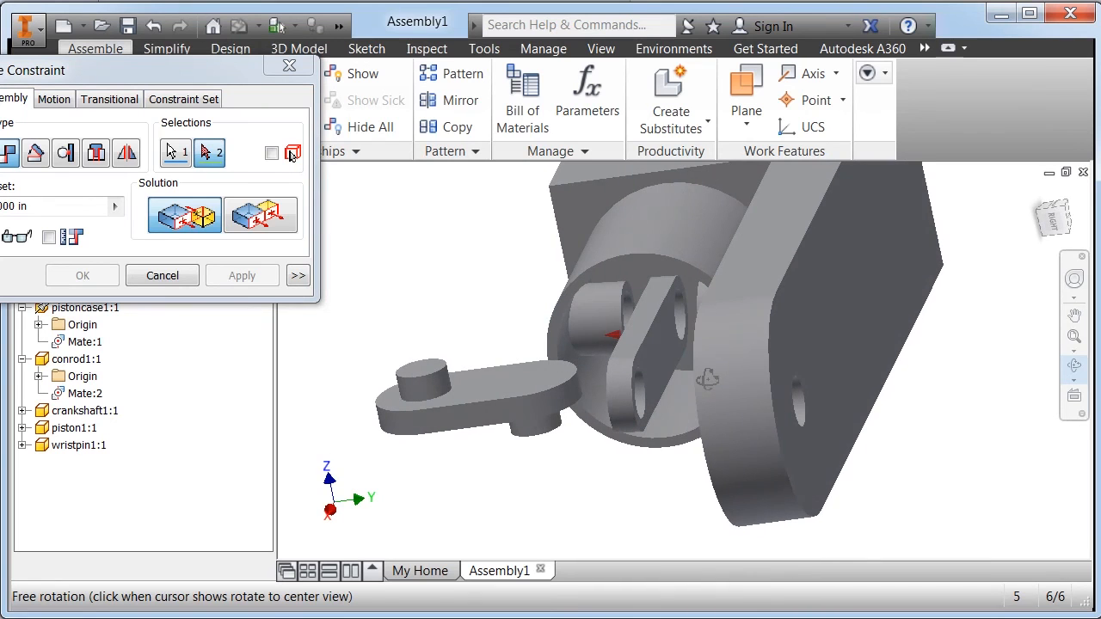
right_click(656, 303)
left_click(712, 293)
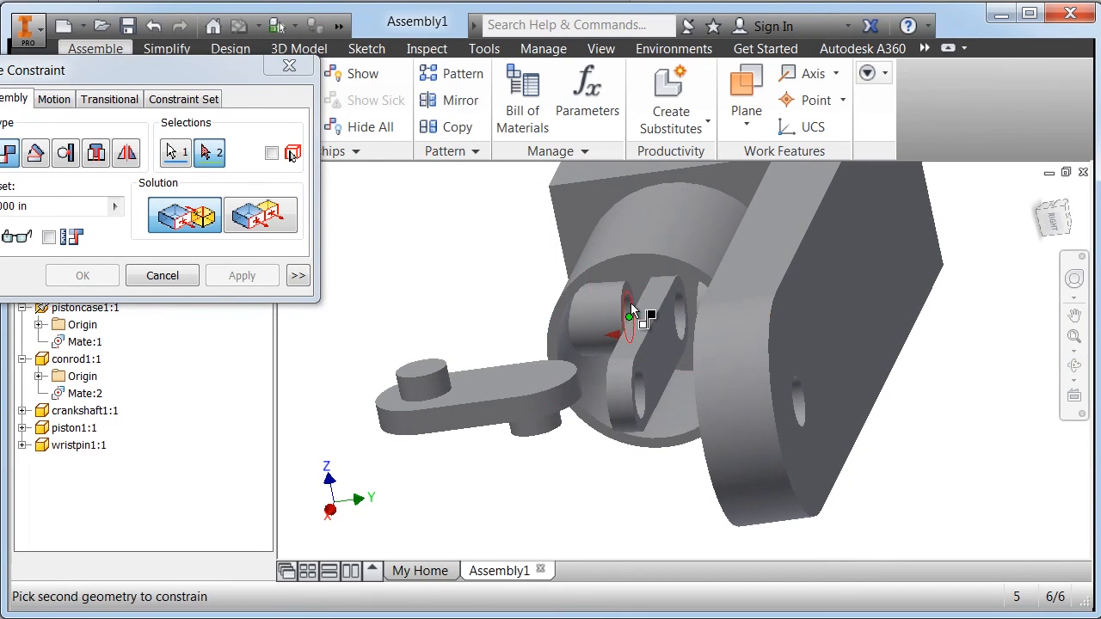
scroll(636, 308, "up", 3)
scroll(631, 302, "up", 3)
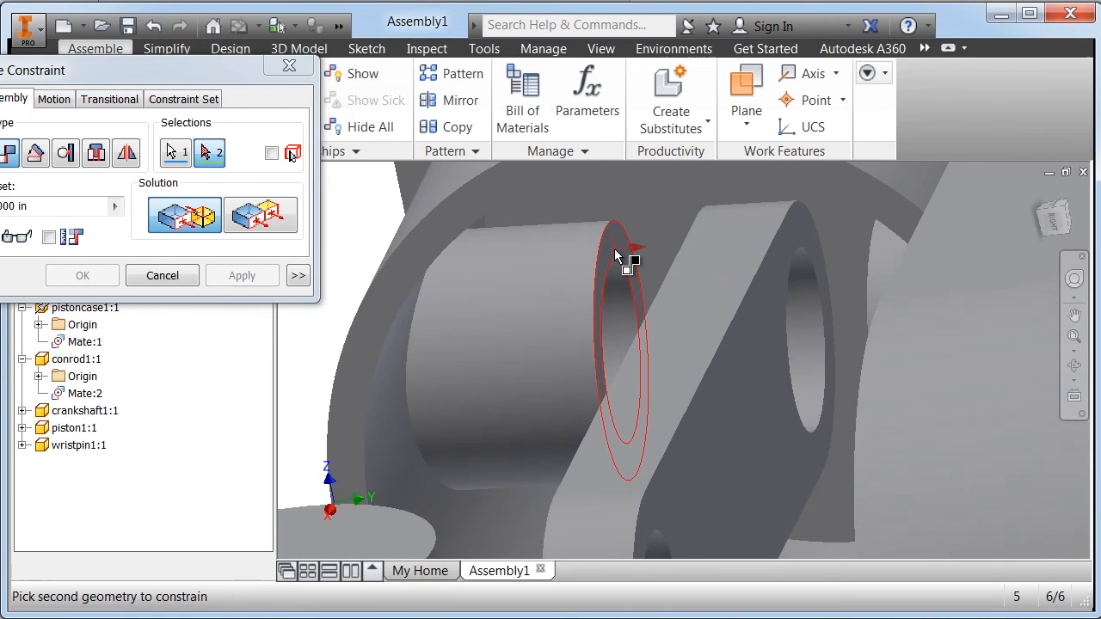
left_click(614, 249)
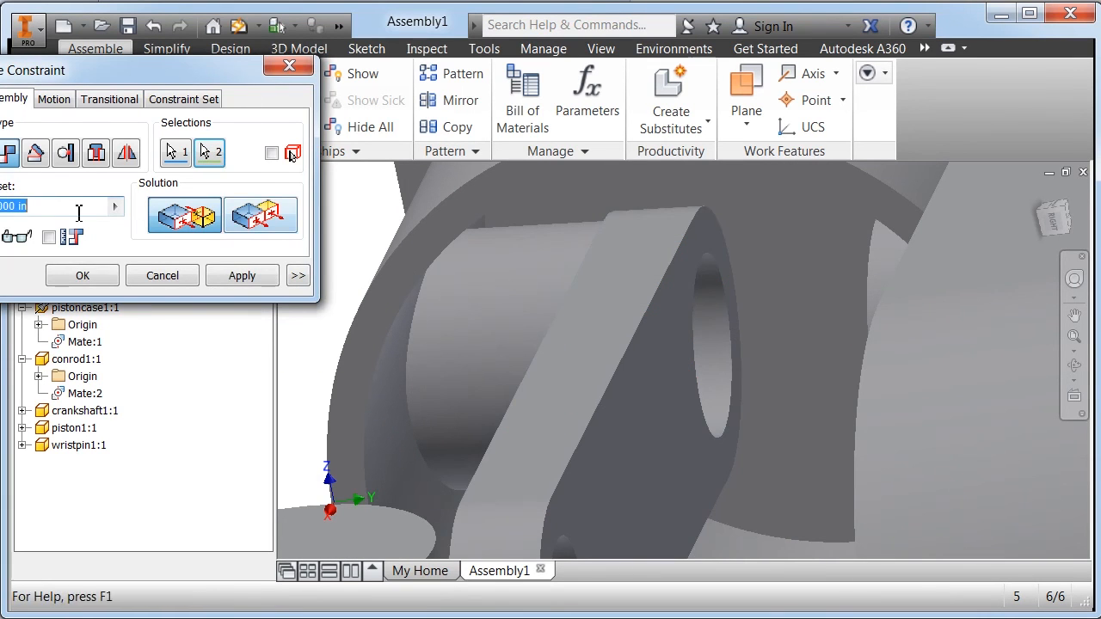
left_click_drag(98, 73, 191, 66)
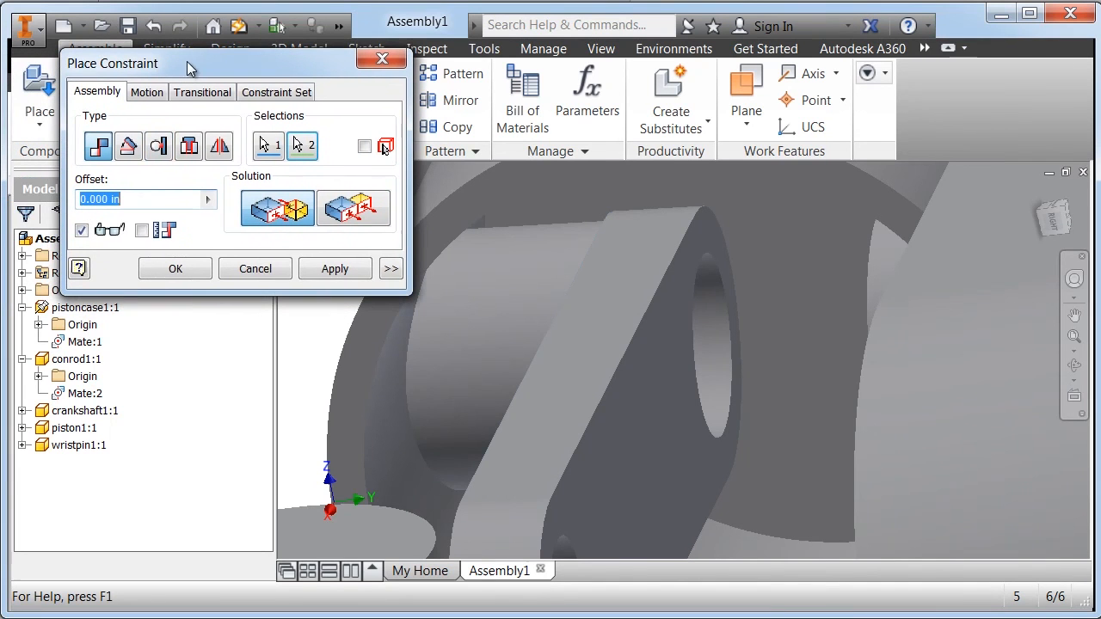
type(".25")
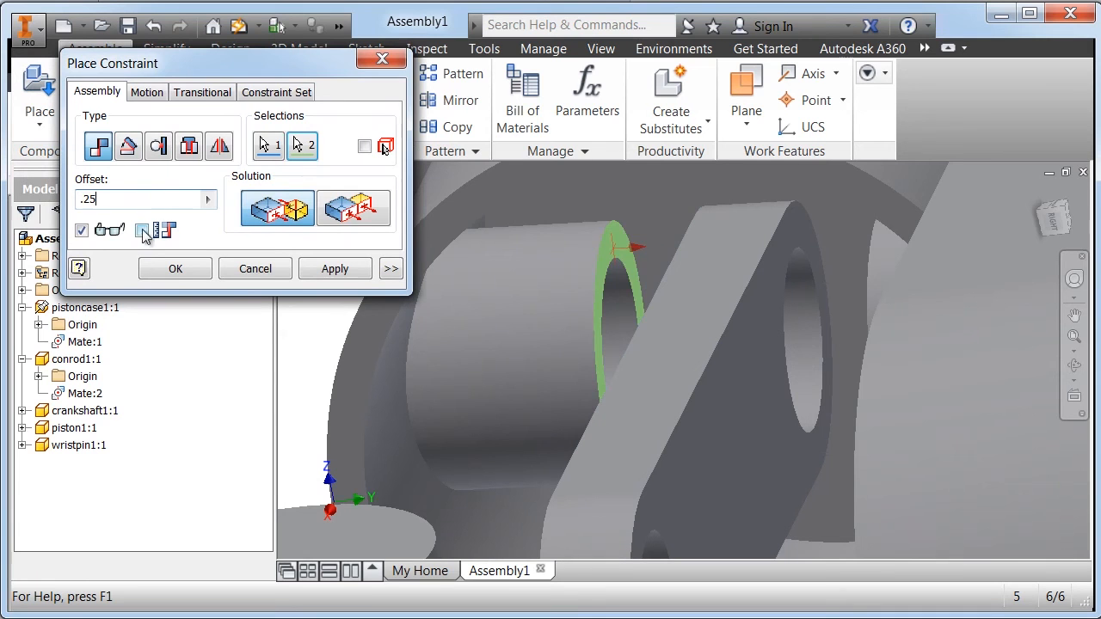
left_click(187, 270)
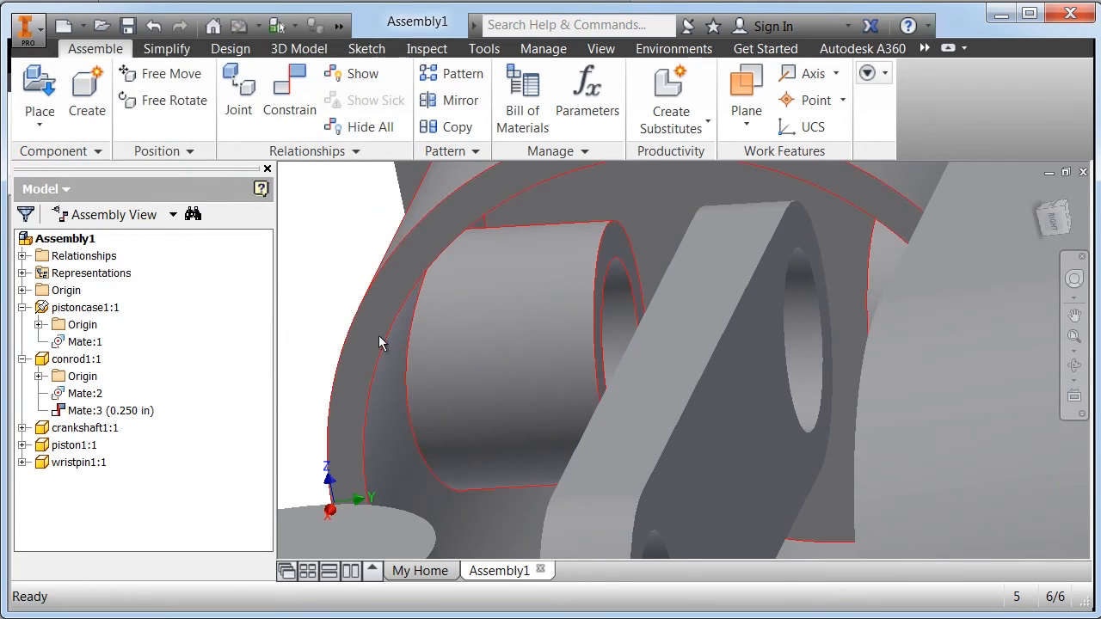
Swing the connecting rod about the piston's wrist pin hole, moving the piston back into the case bore
scroll(589, 343, "up", 2)
scroll(588, 344, "up", 3)
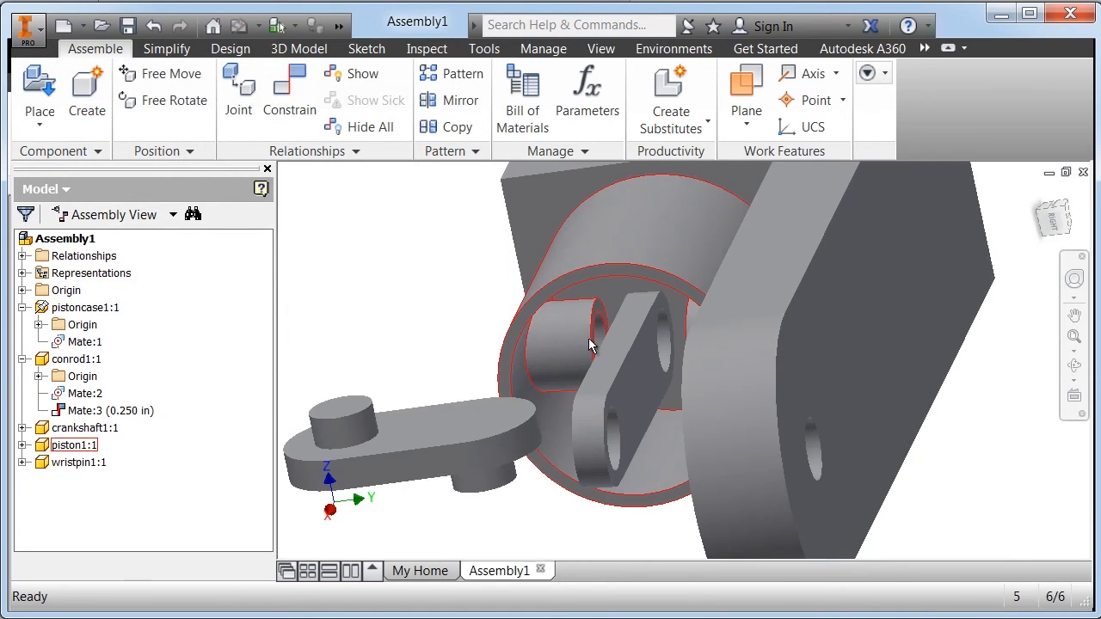
left_click(632, 370)
left_click_drag(632, 370, 638, 325)
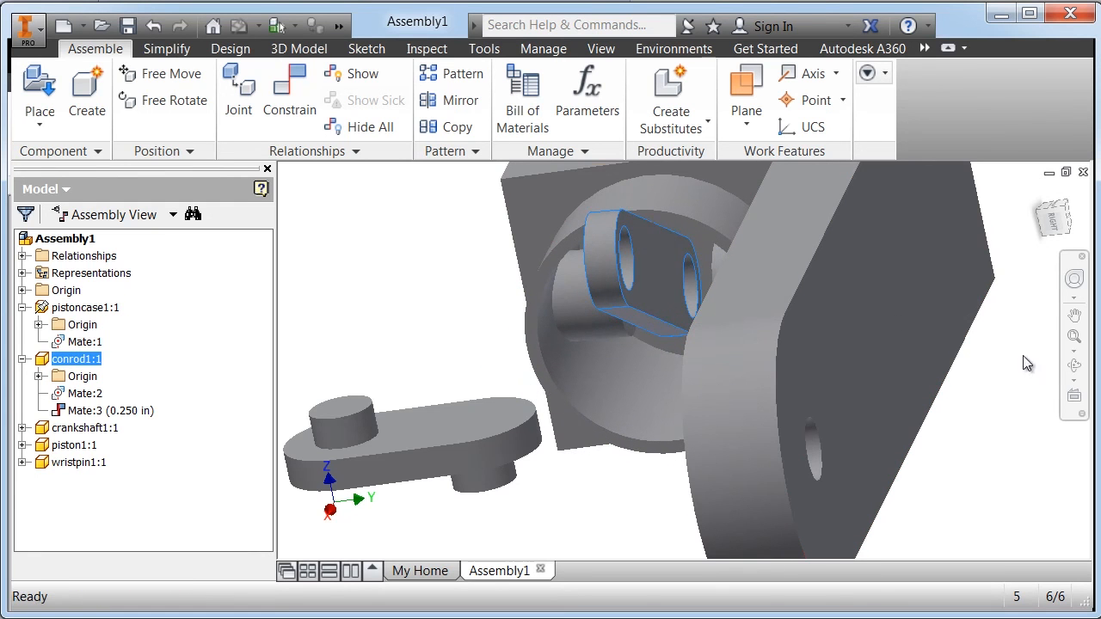
left_click(991, 397)
Move the wrist pin into the free space beside the crankshaft and pull the piston out of the case until its pin hole is exposed
left_click(1074, 366)
left_click_drag(660, 388, 808, 382)
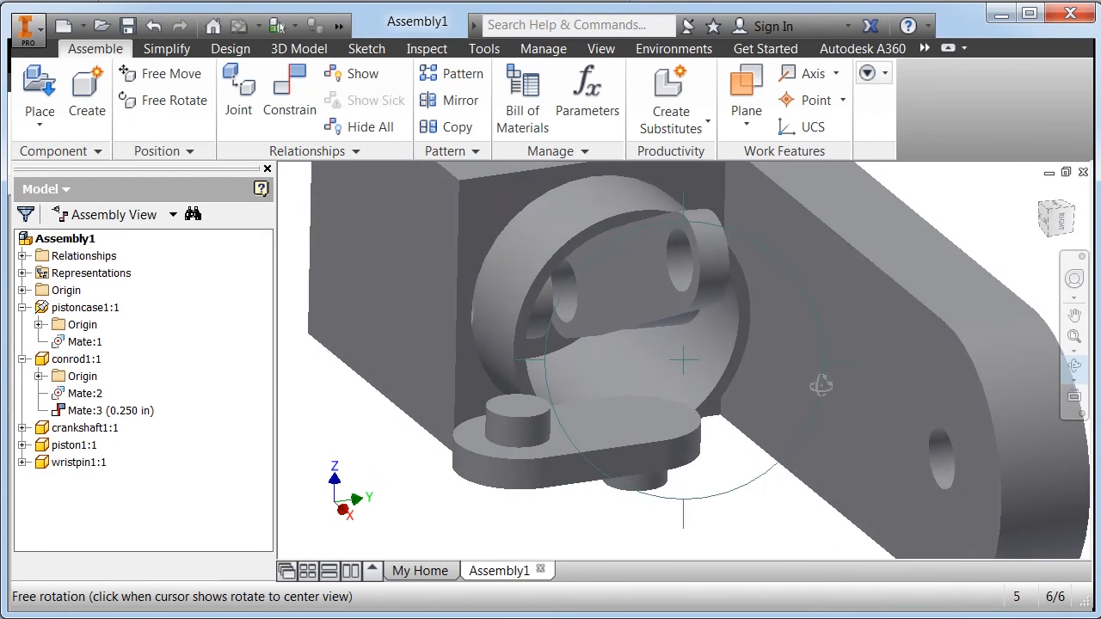
right_click(808, 383)
left_click(872, 385)
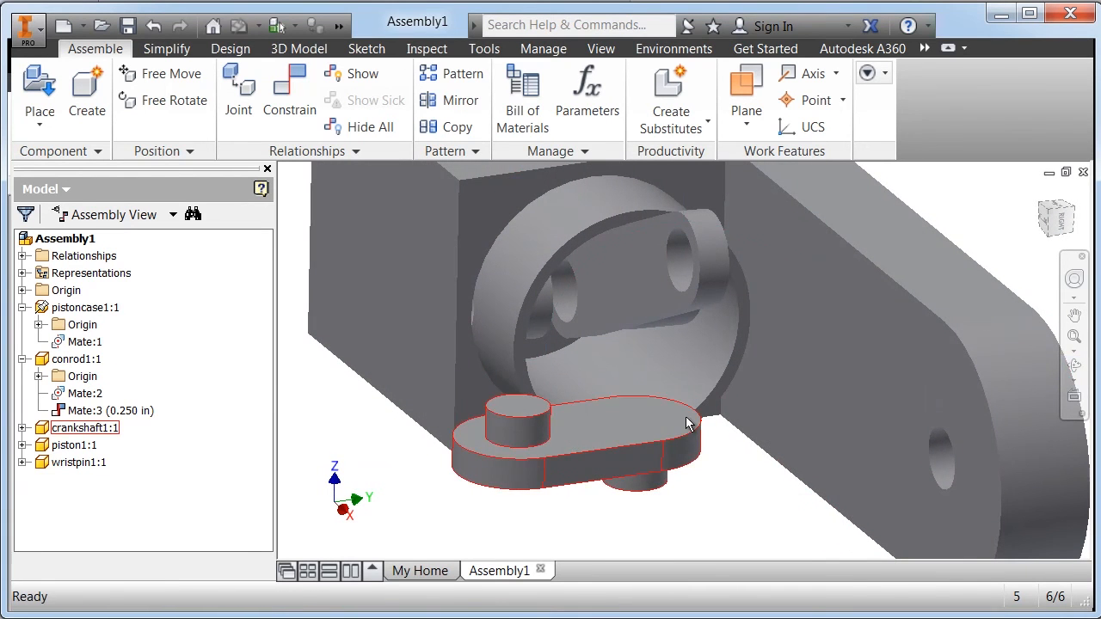
scroll(686, 418, "up", 3)
scroll(686, 421, "up", 3)
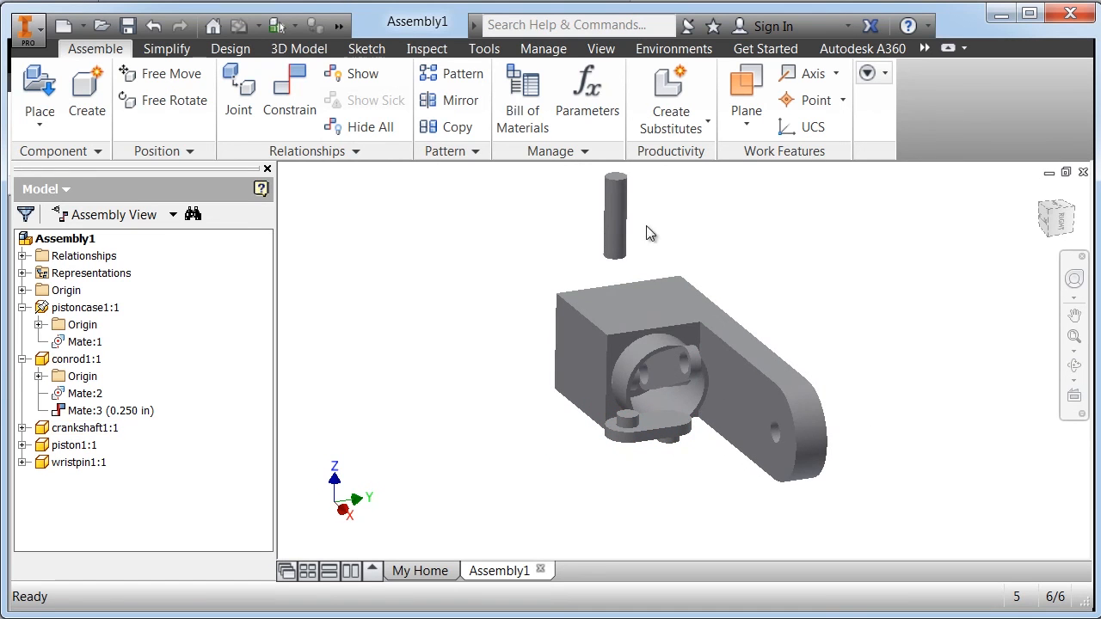
left_click_drag(627, 209, 526, 425)
scroll(549, 439, "down", 3)
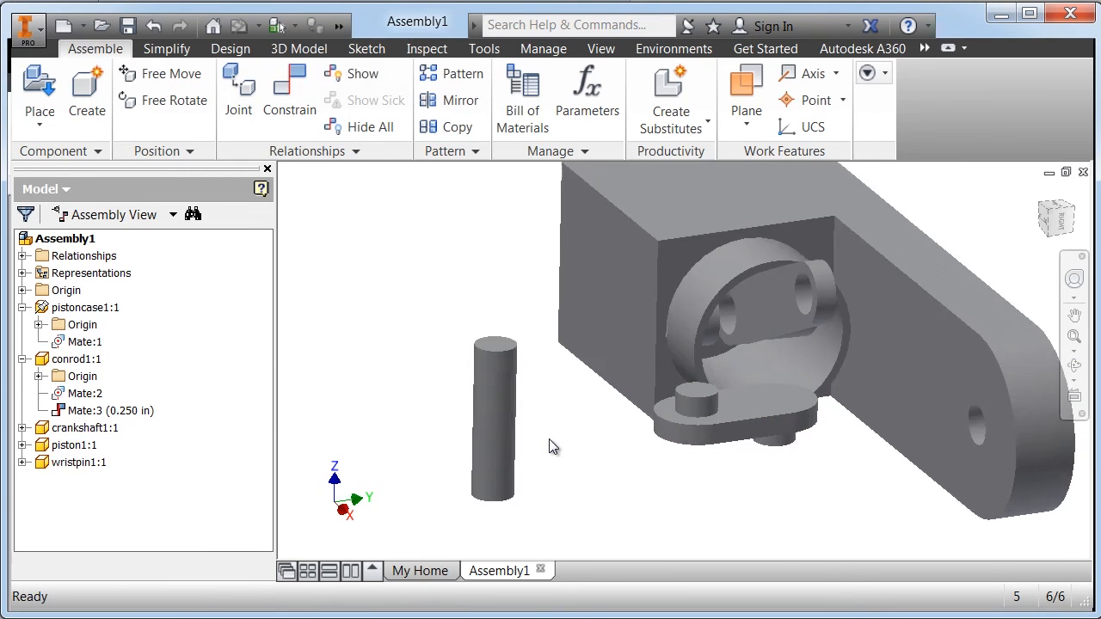
left_click_drag(701, 352, 725, 357)
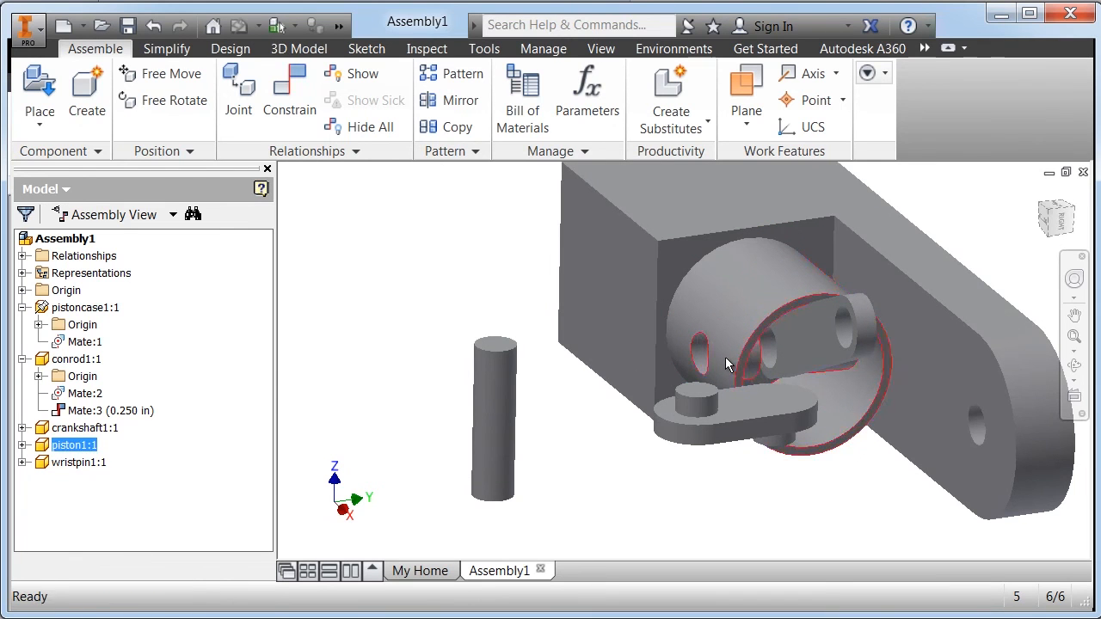
left_click(588, 463)
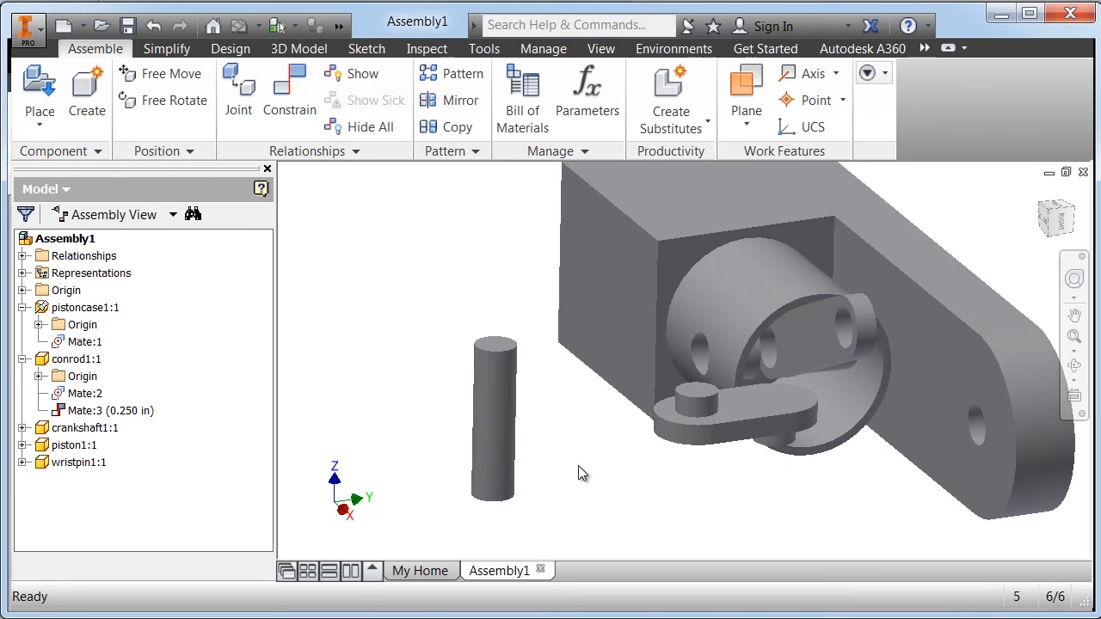
Mate the wrist pin's axis to the piston's pin hole axis and slide the pin into the hole
left_click(291, 103)
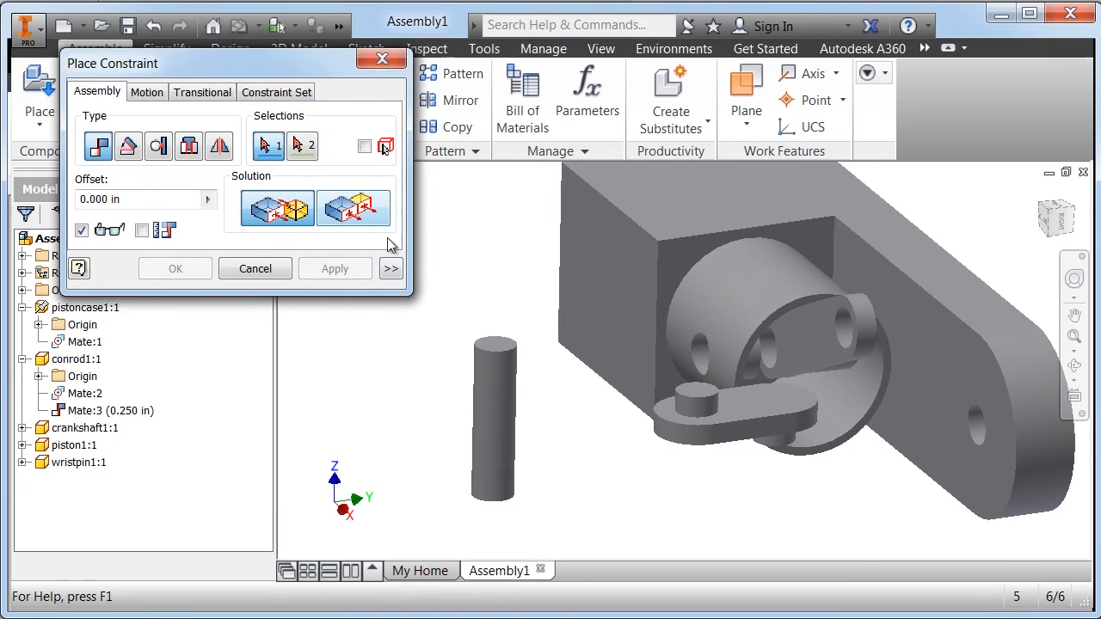
left_click(500, 391)
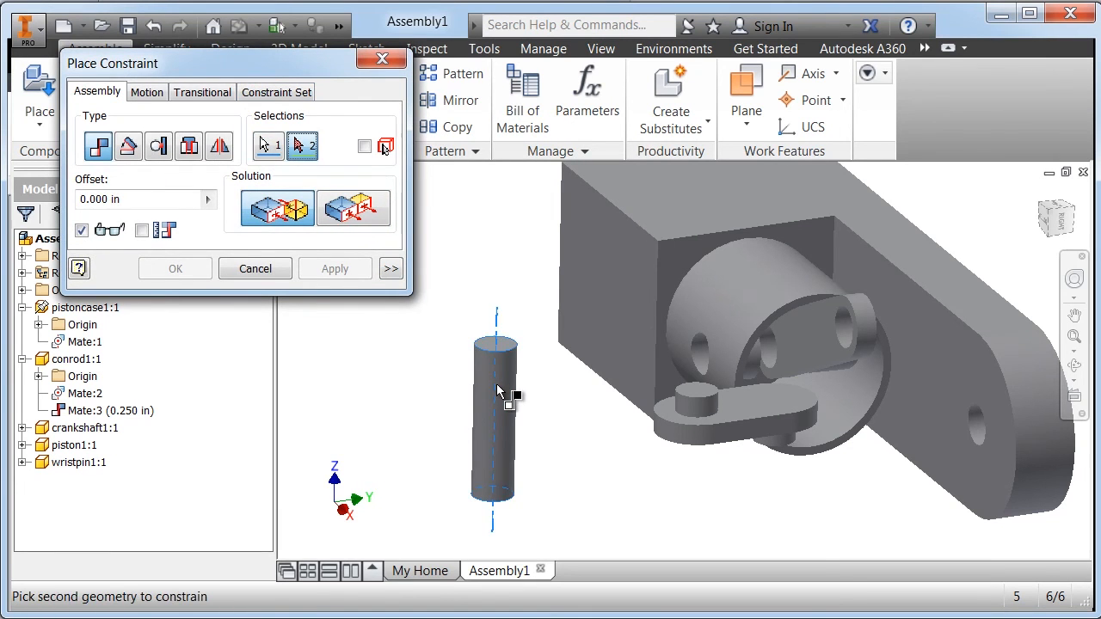
left_click(700, 361)
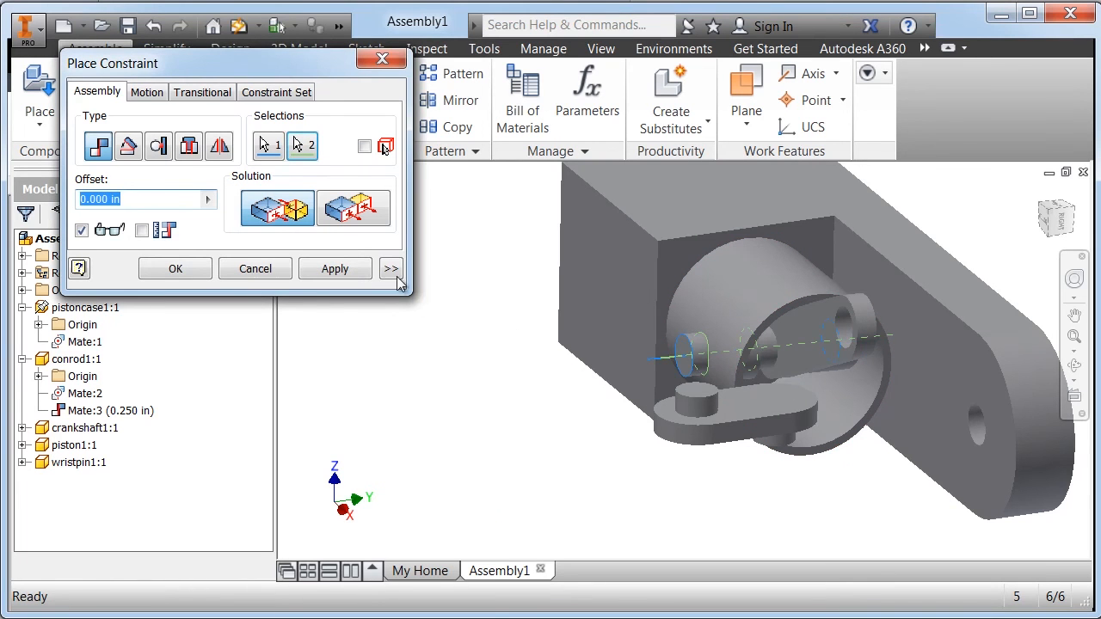
left_click(350, 273)
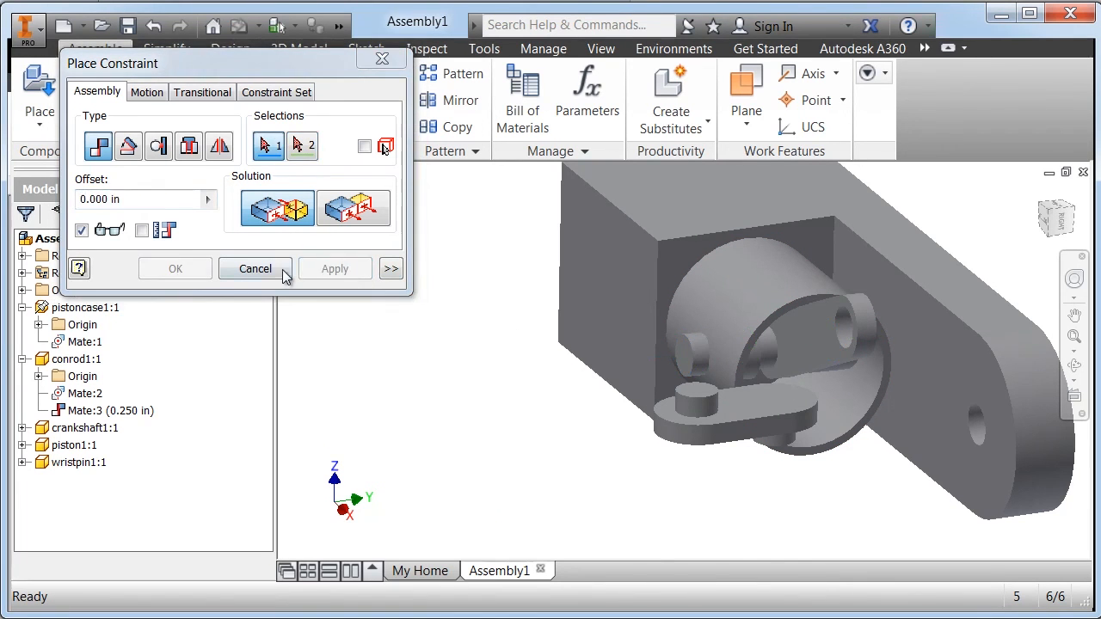
left_click(256, 270)
left_click_drag(686, 361, 714, 363)
left_click(548, 373)
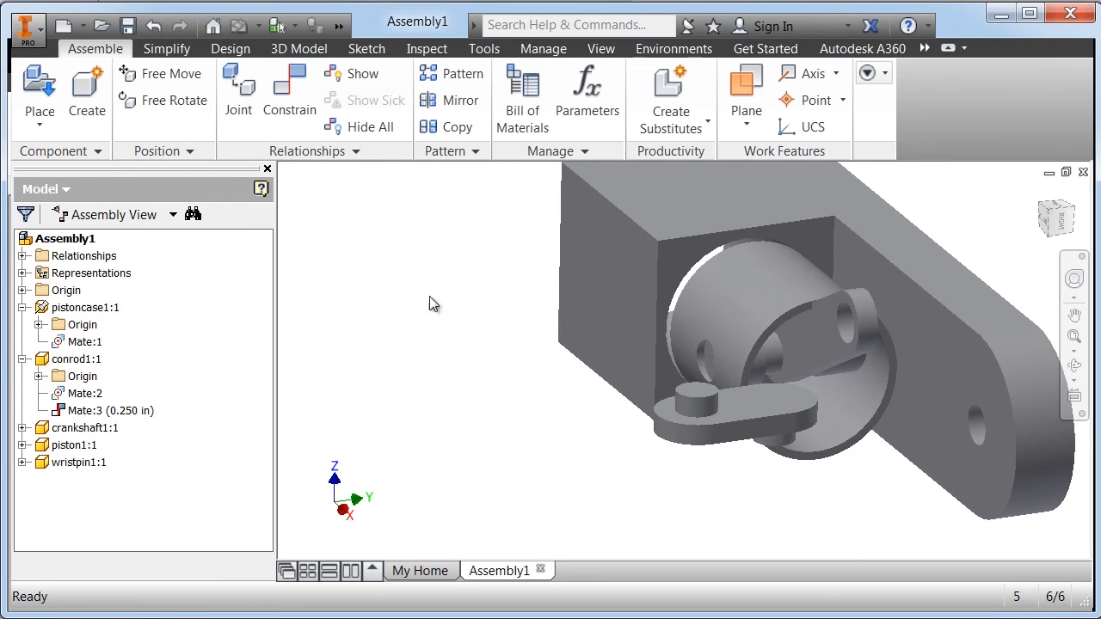
Apply a flush constraint between the wrist pin's end face and the connecting rod's side face with an offset of -0.7825 in
left_click(283, 91)
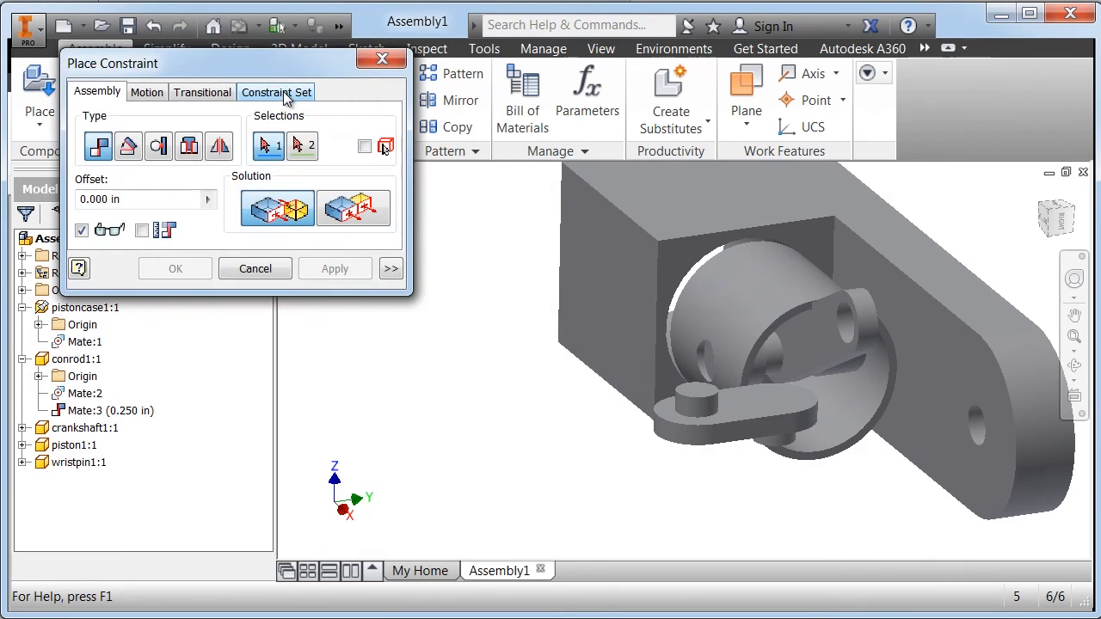
left_click(360, 215)
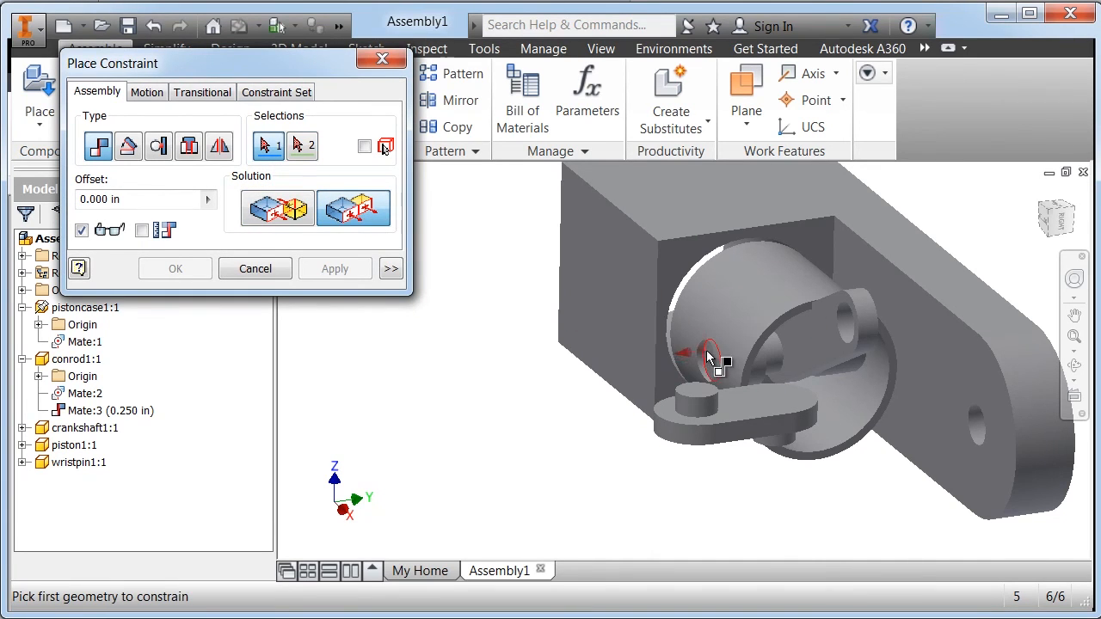
scroll(707, 362, "up", 2)
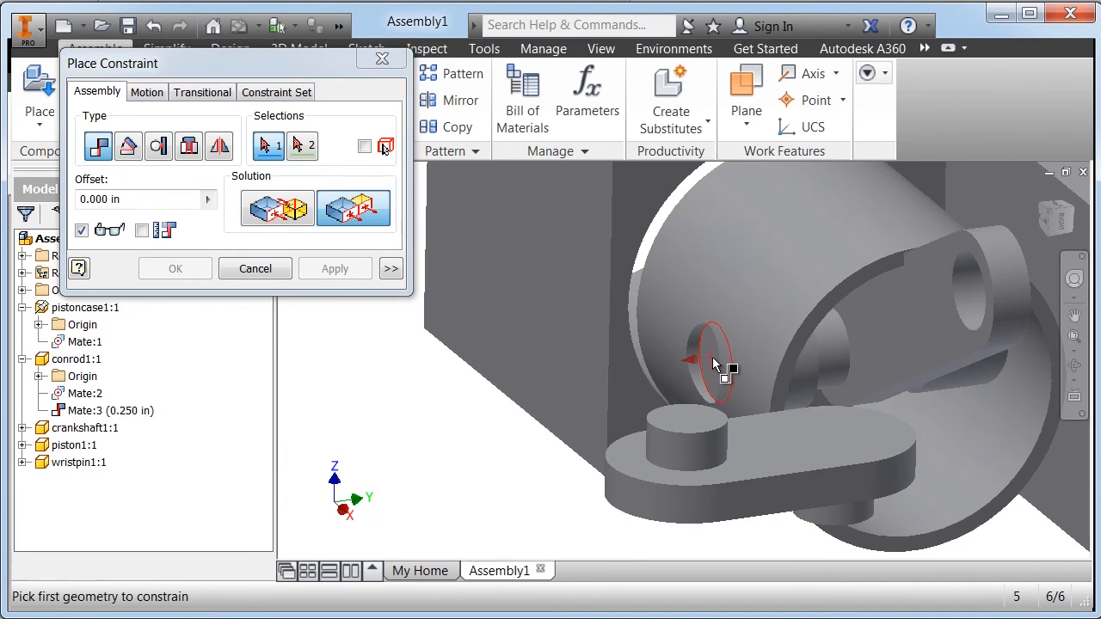
left_click(713, 361)
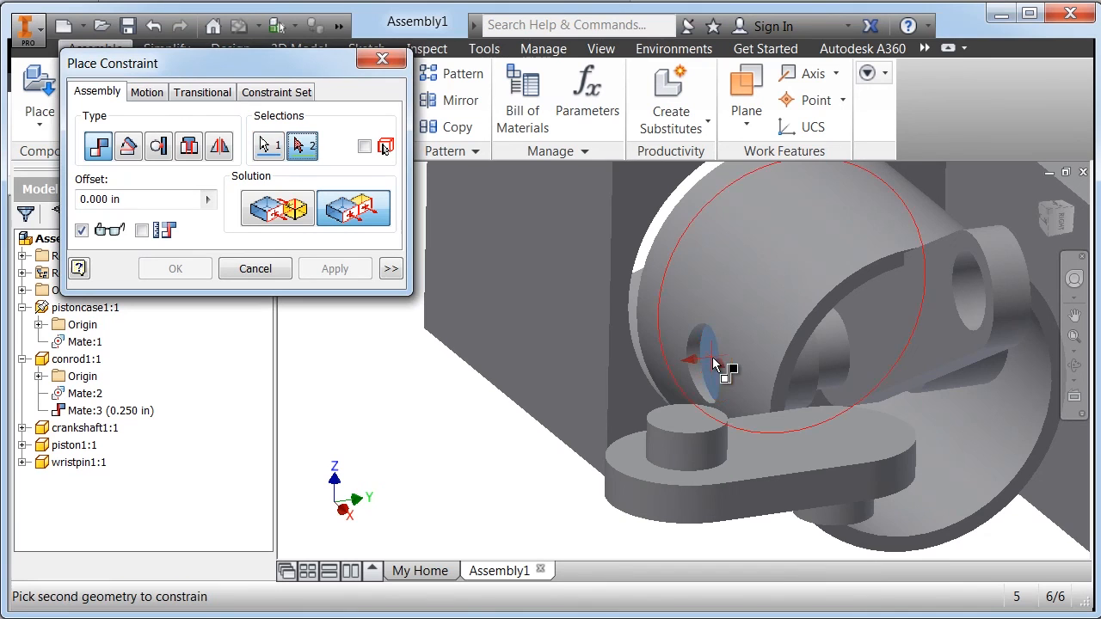
left_click(904, 340)
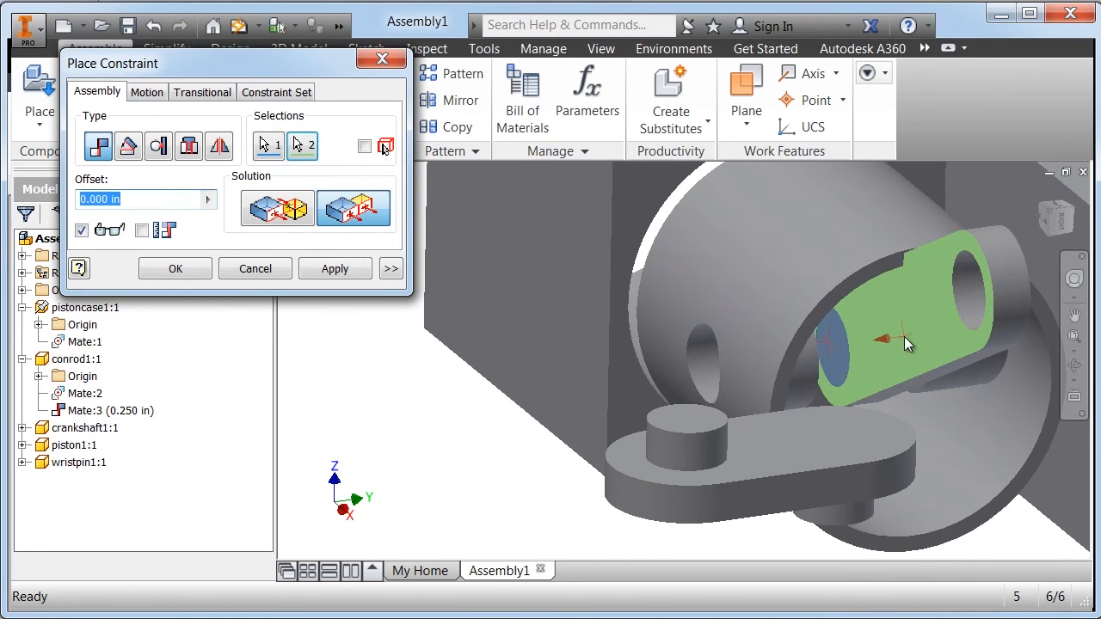
type("-.7825")
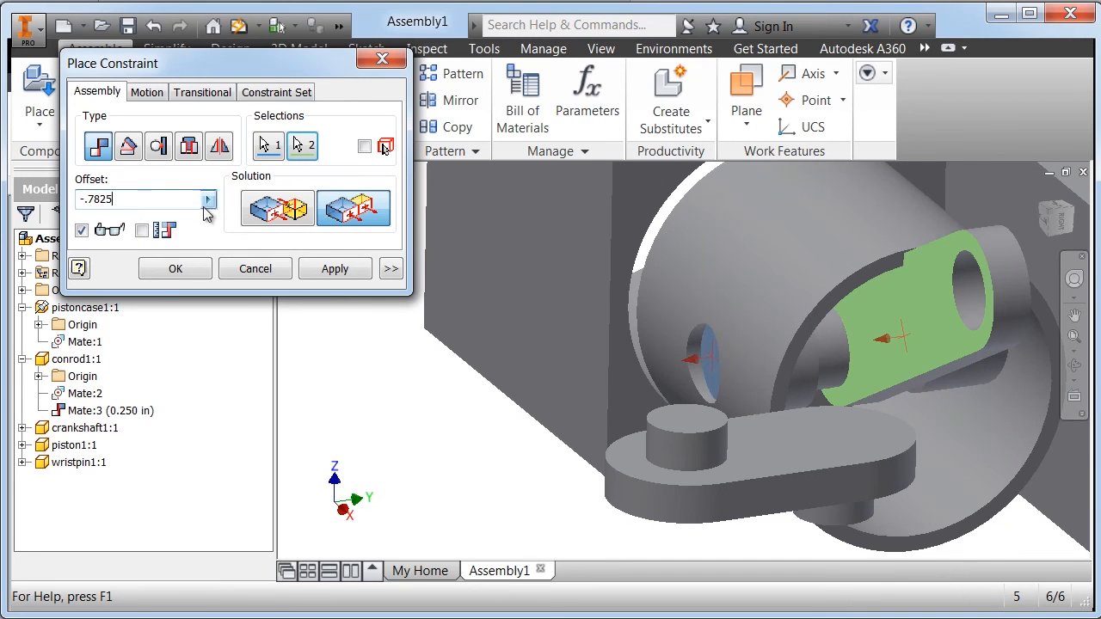
left_click(193, 268)
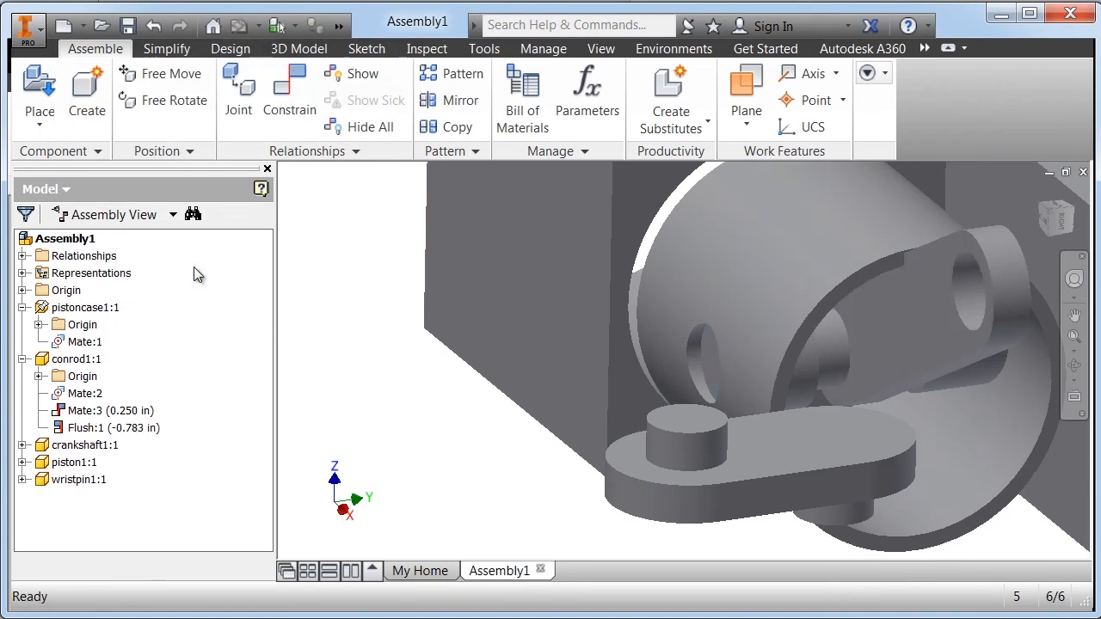
Move the wrist pin and the piston slightly to check how the constrained parts travel together
left_click(720, 369)
mouse_move(720, 364)
left_mouse_down()
mouse_move(700, 370)
mouse_move(717, 365)
left_mouse_up()
mouse_move(745, 293)
left_mouse_down()
mouse_move(722, 255)
mouse_move(749, 281)
left_mouse_up()
scroll(944, 310, "up", 3)
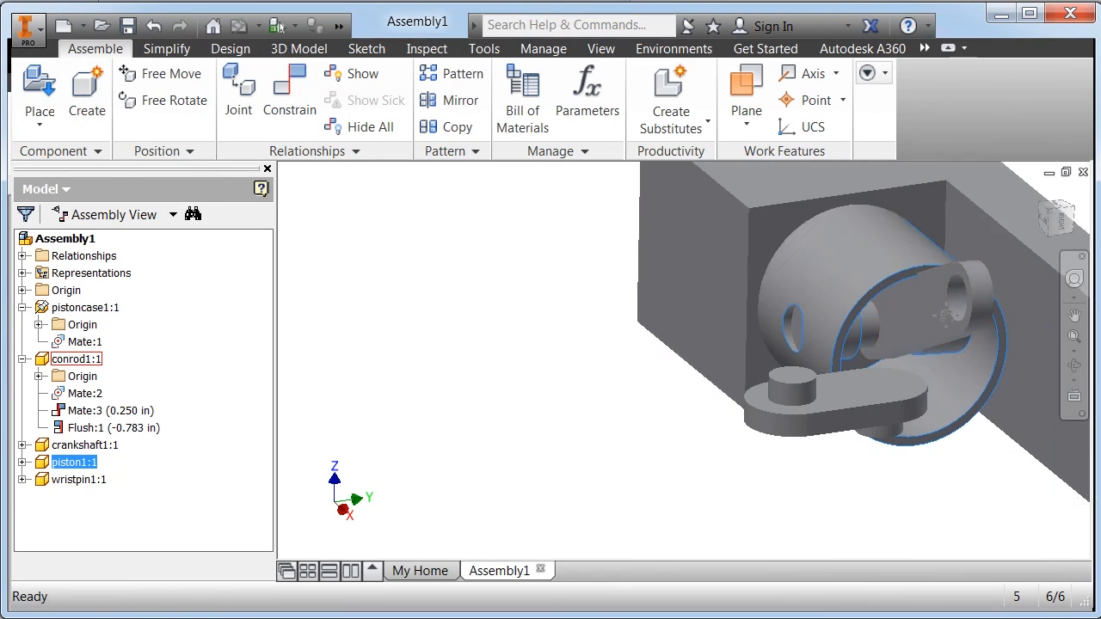
middle_click_drag(943, 311, 800, 313)
middle_click_drag(801, 391, 669, 398)
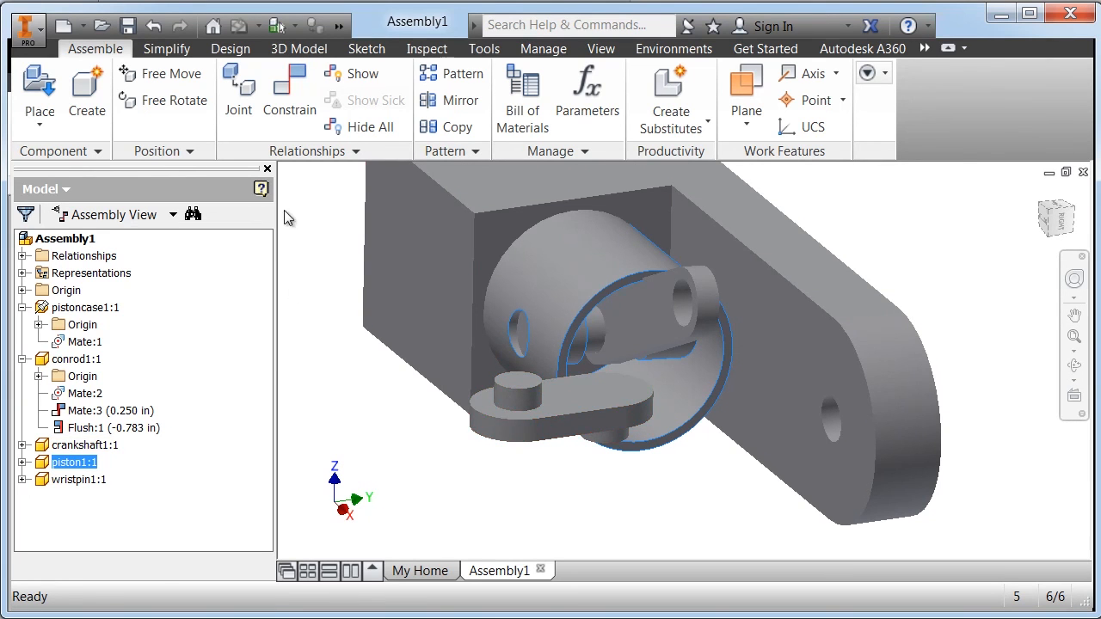
Free-rotate the crankshaft until its arm stands upright and its pins lie roughly parallel to the connecting rod's holes
left_click(385, 422)
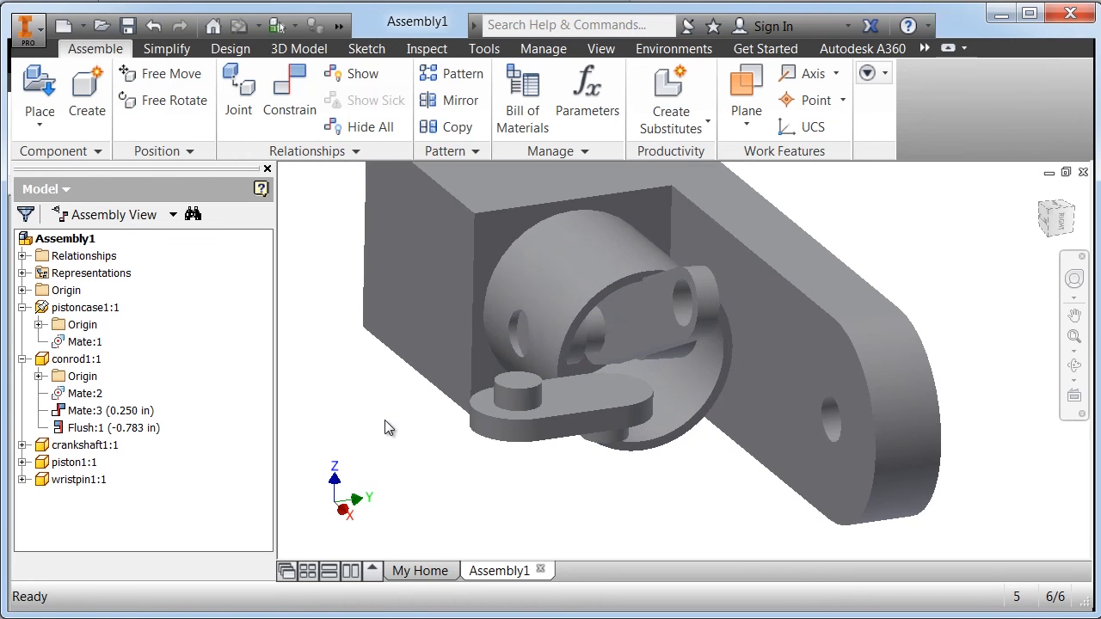
left_click(179, 102)
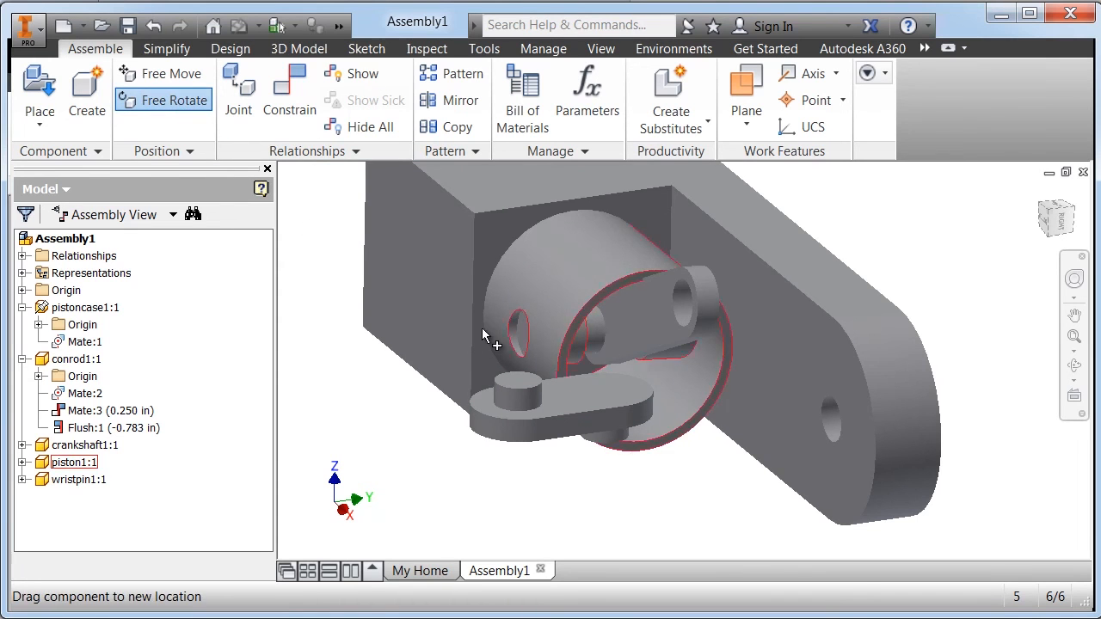
left_click(512, 398)
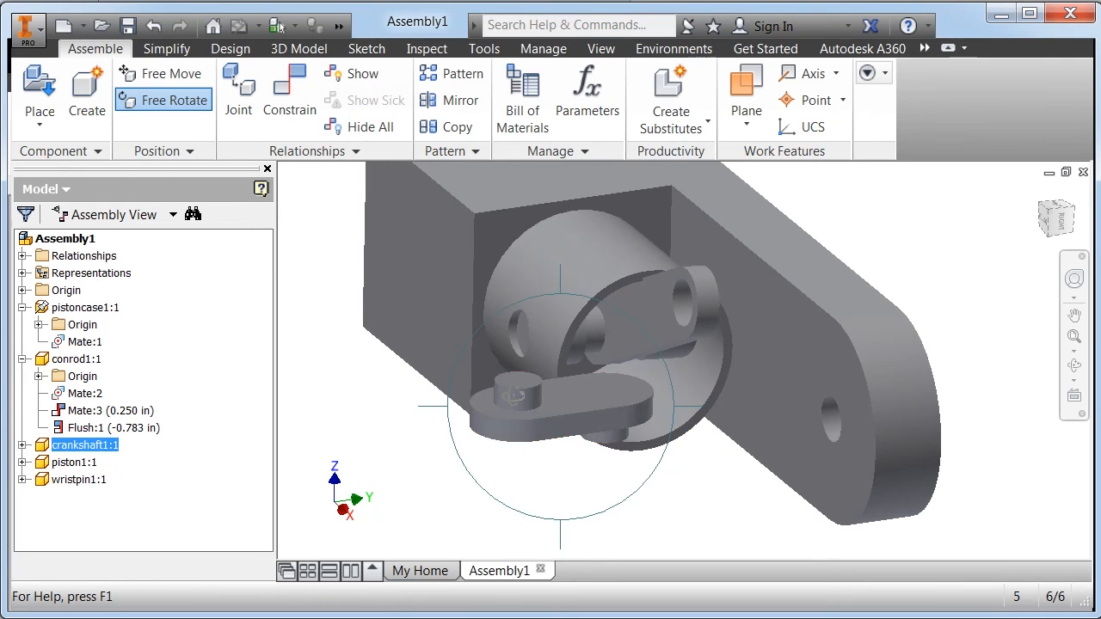
left_click_drag(513, 361, 599, 530)
left_click_drag(590, 363, 534, 436)
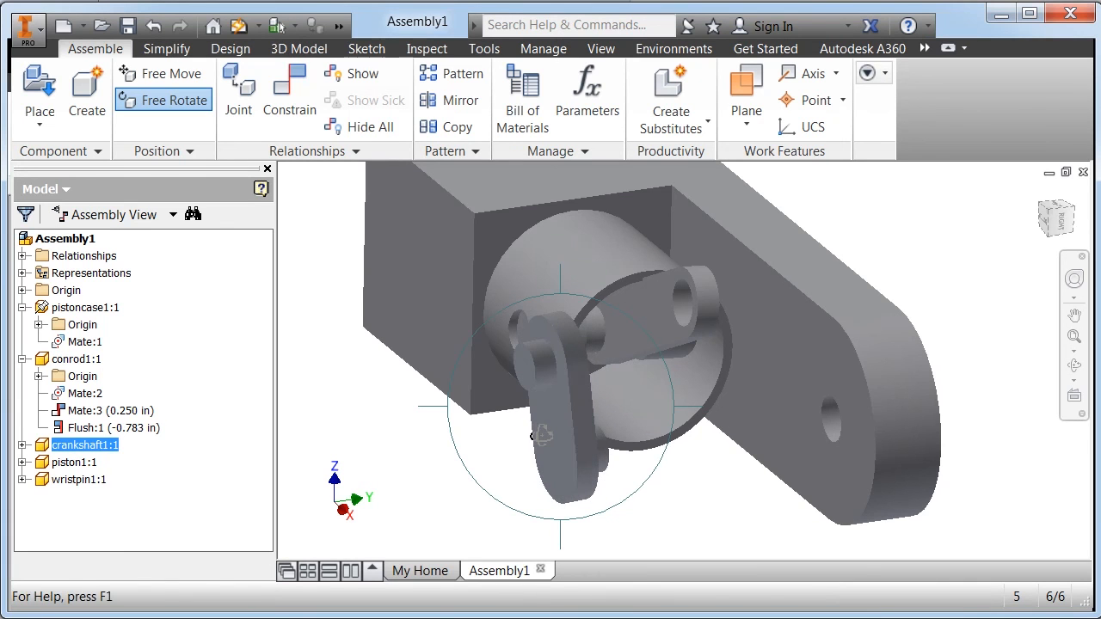
right_click(542, 434)
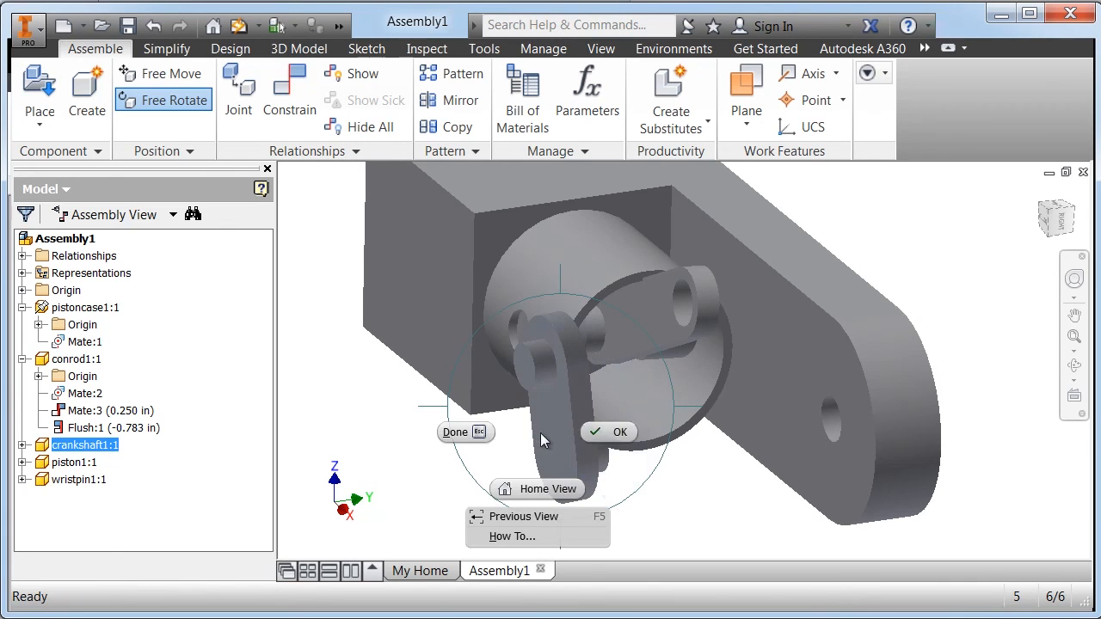
left_click(598, 431)
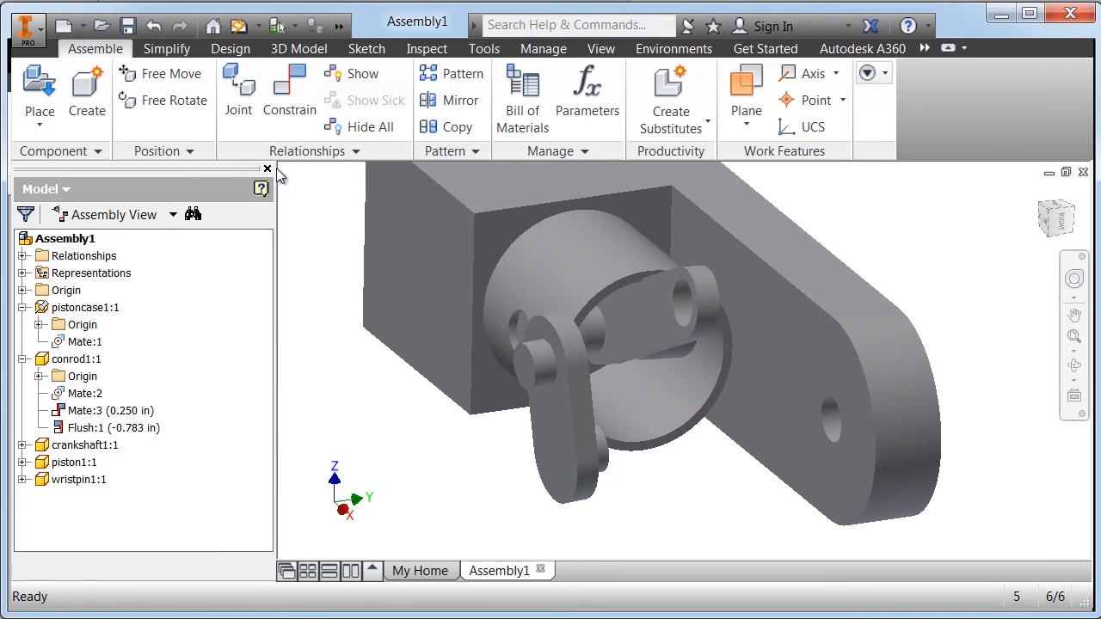
Mate the axis of the crankshaft's crank pin to the connecting rod's free hole and move the crankshaft slightly to test it
left_click(292, 100)
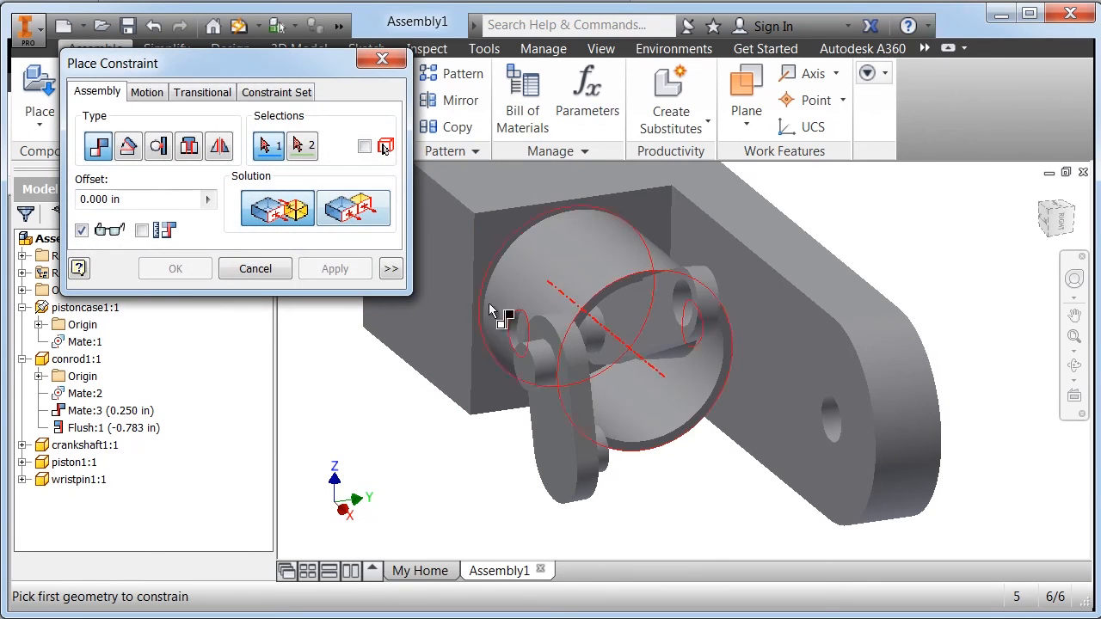
left_click(548, 369)
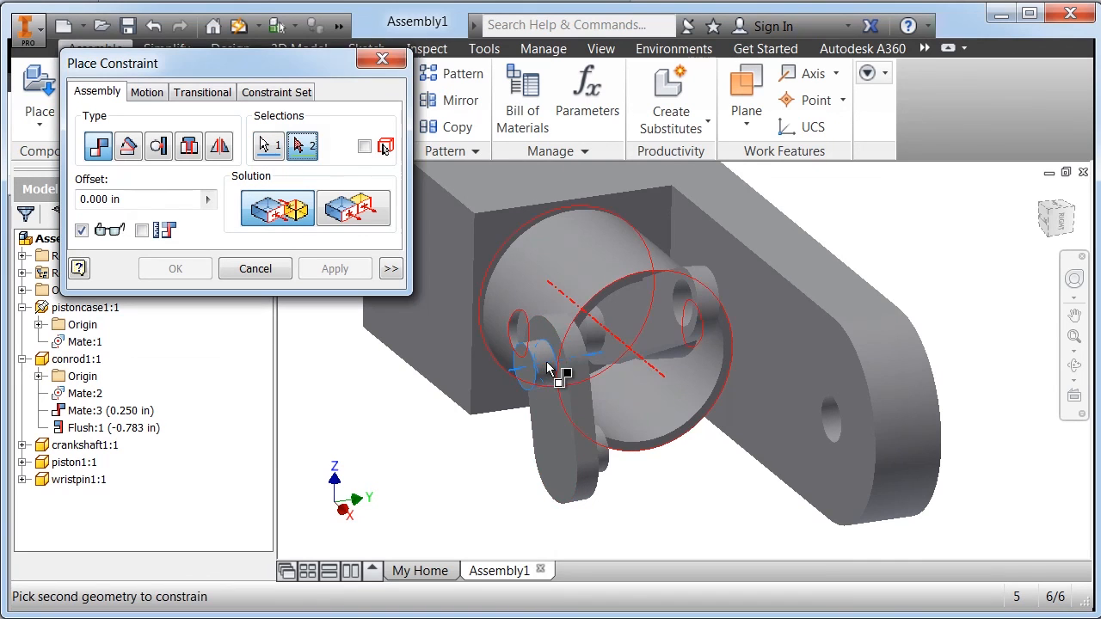
left_click(685, 312)
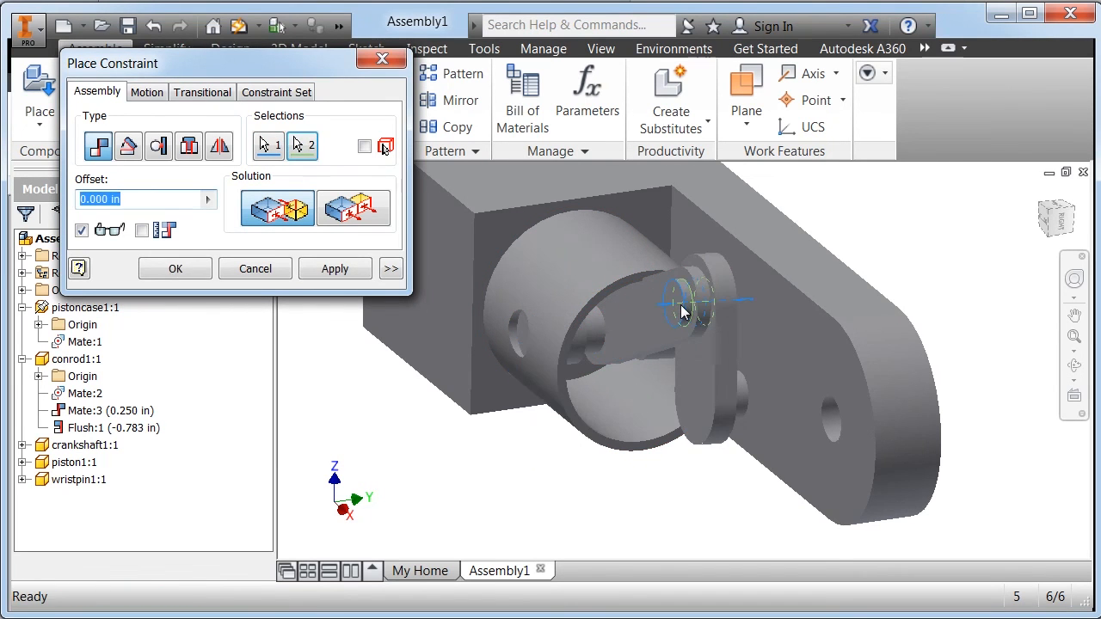
left_click(343, 280)
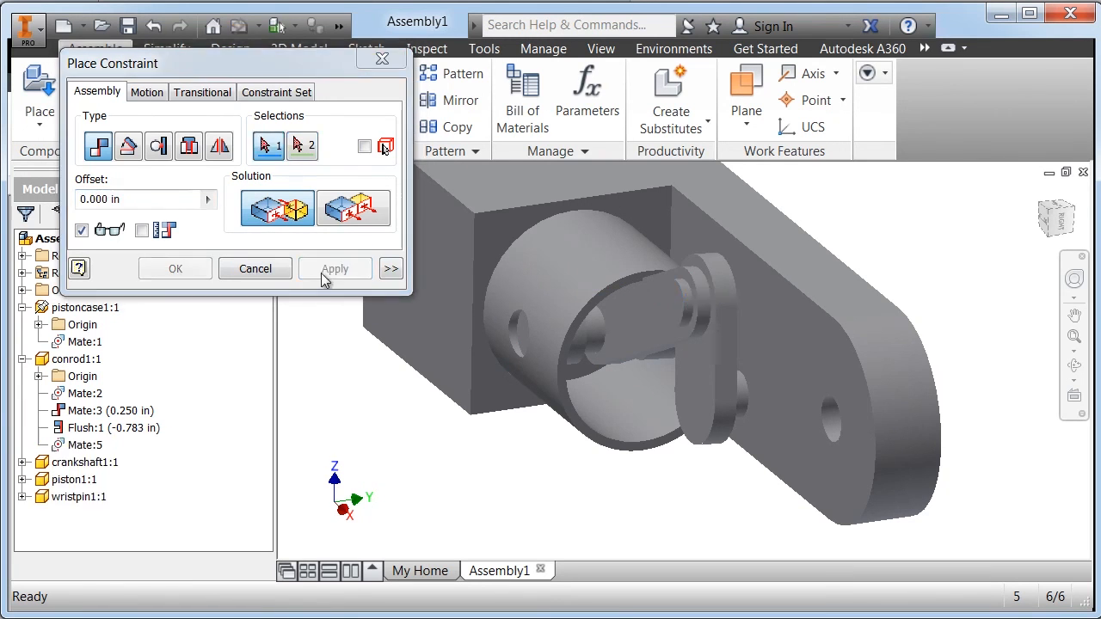
left_click(276, 272)
mouse_move(720, 296)
left_mouse_down()
mouse_move(777, 302)
mouse_move(718, 294)
mouse_move(770, 289)
mouse_move(728, 295)
mouse_move(730, 305)
left_mouse_up()
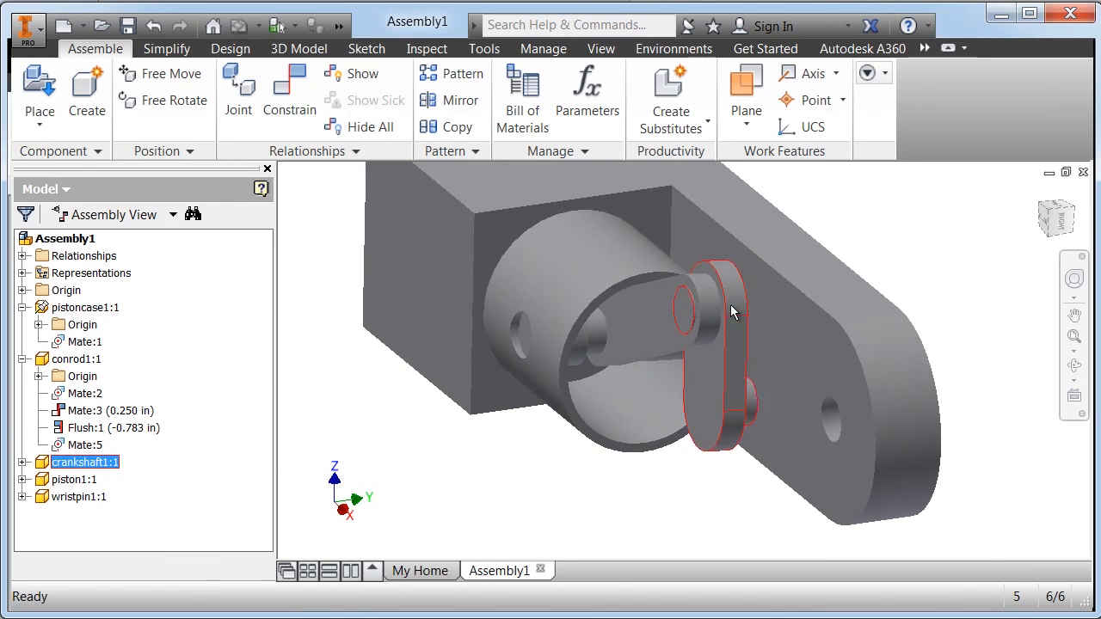
left_click(722, 504)
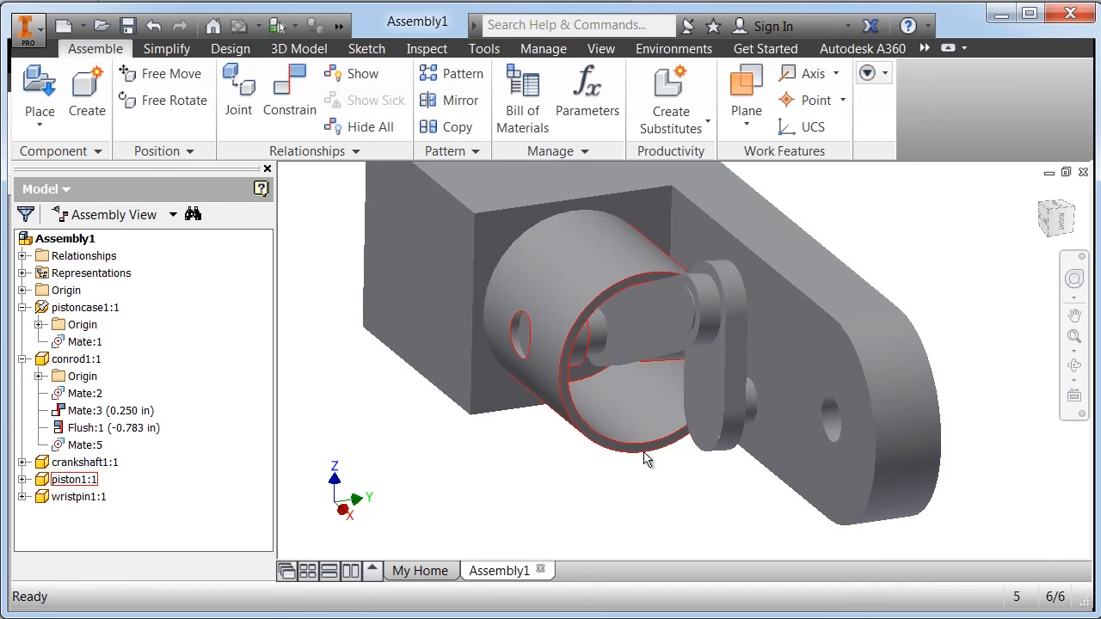
Mate the axis of the crankshaft's outer shaft to the hole in the piston case's arm and swing the crank upright
left_click(306, 105)
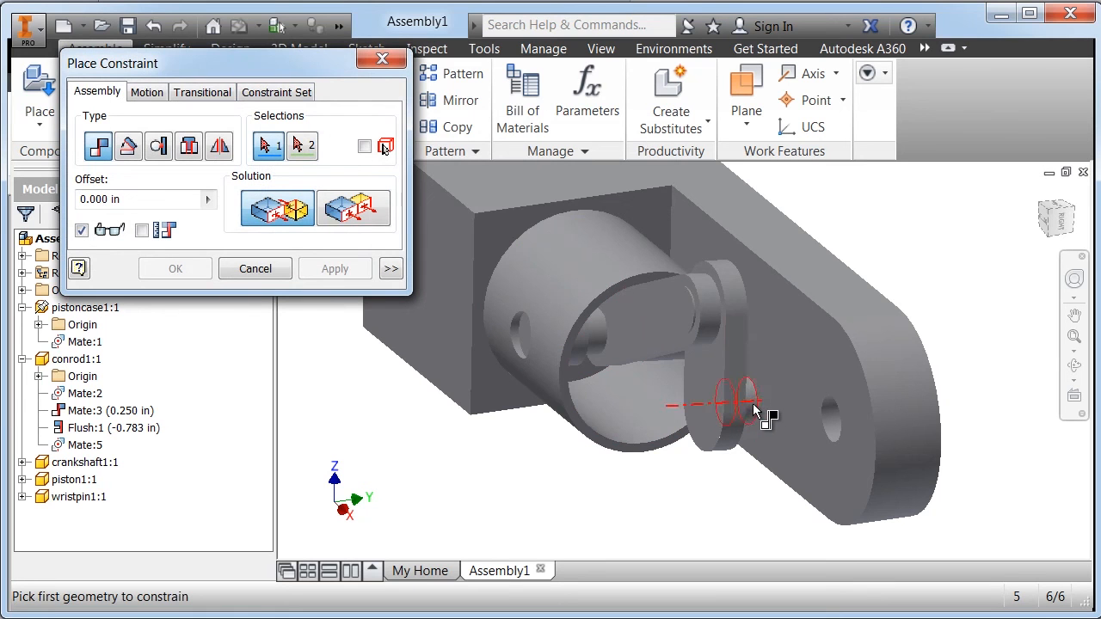
left_click(753, 412)
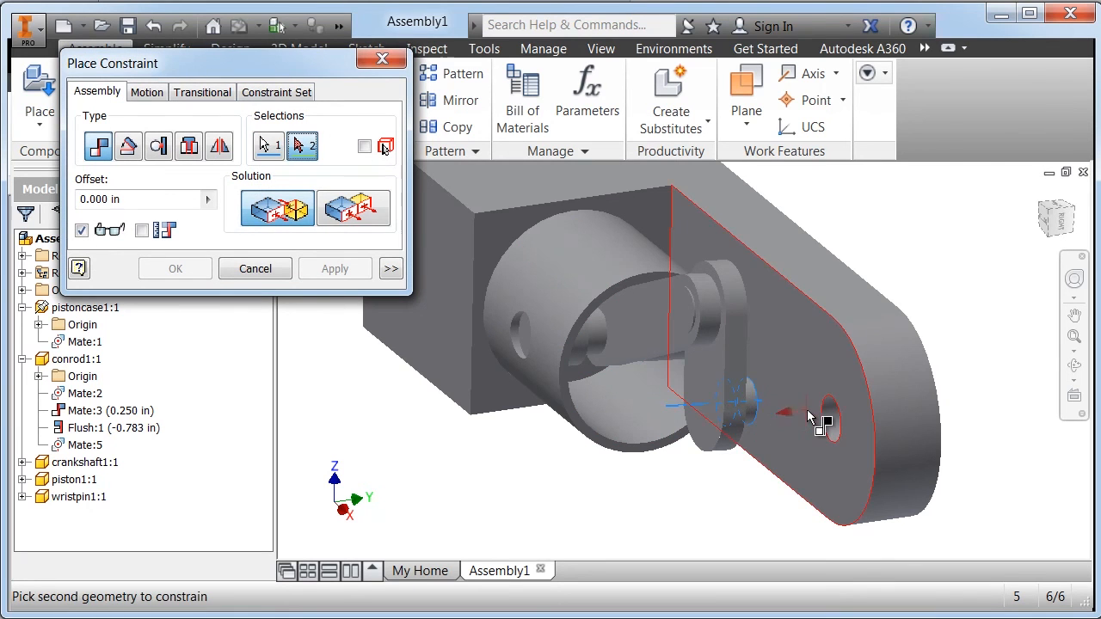
left_click(833, 421)
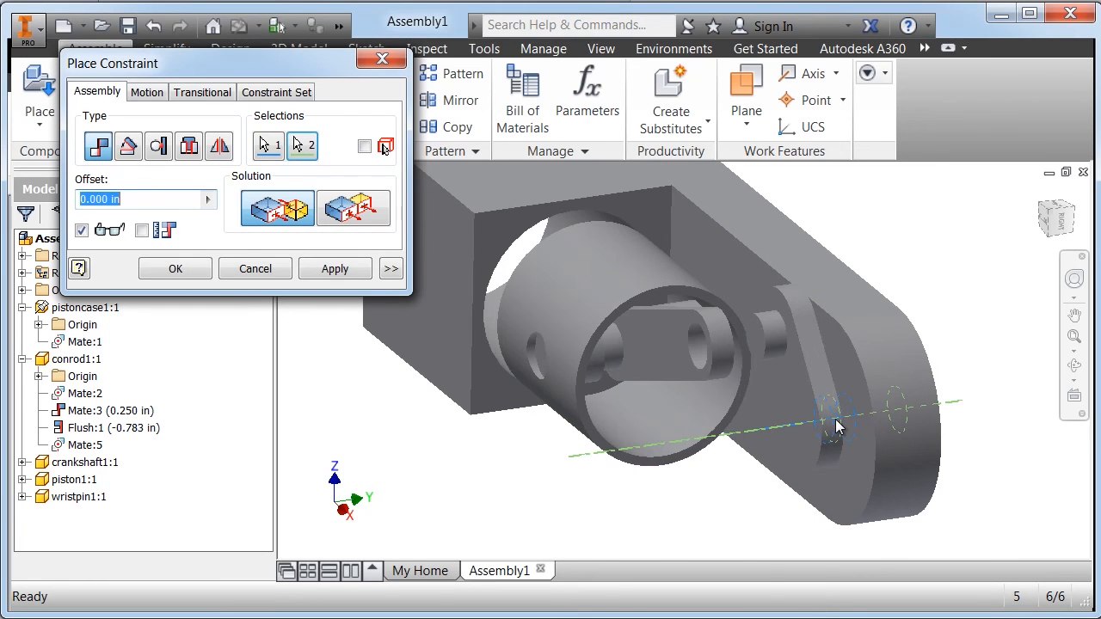
left_click(335, 269)
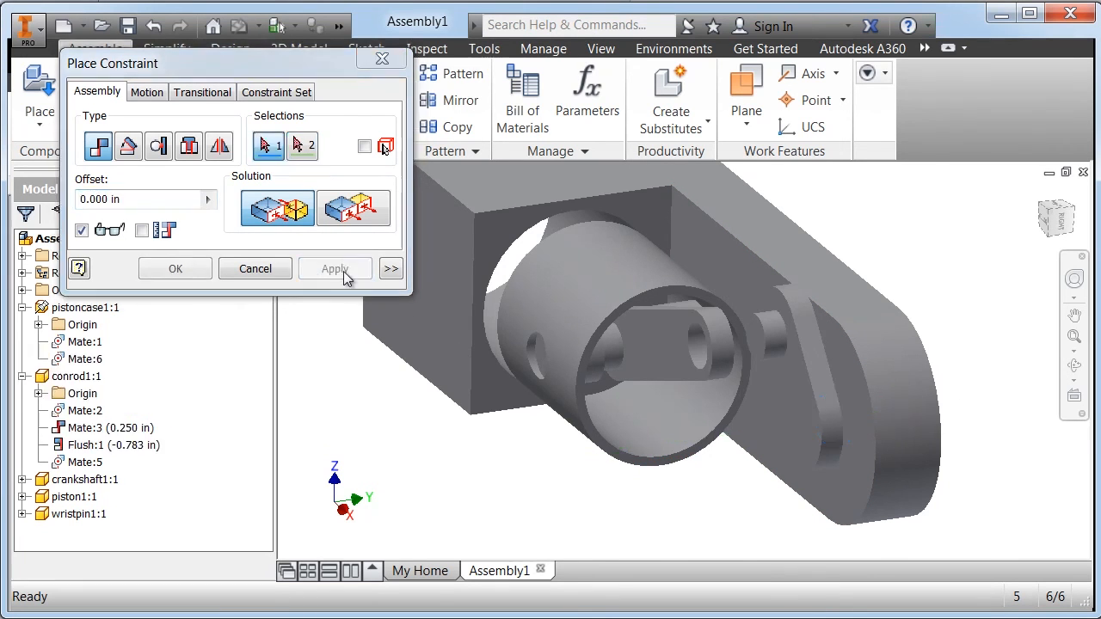
left_click(267, 270)
left_click_drag(816, 359, 756, 322)
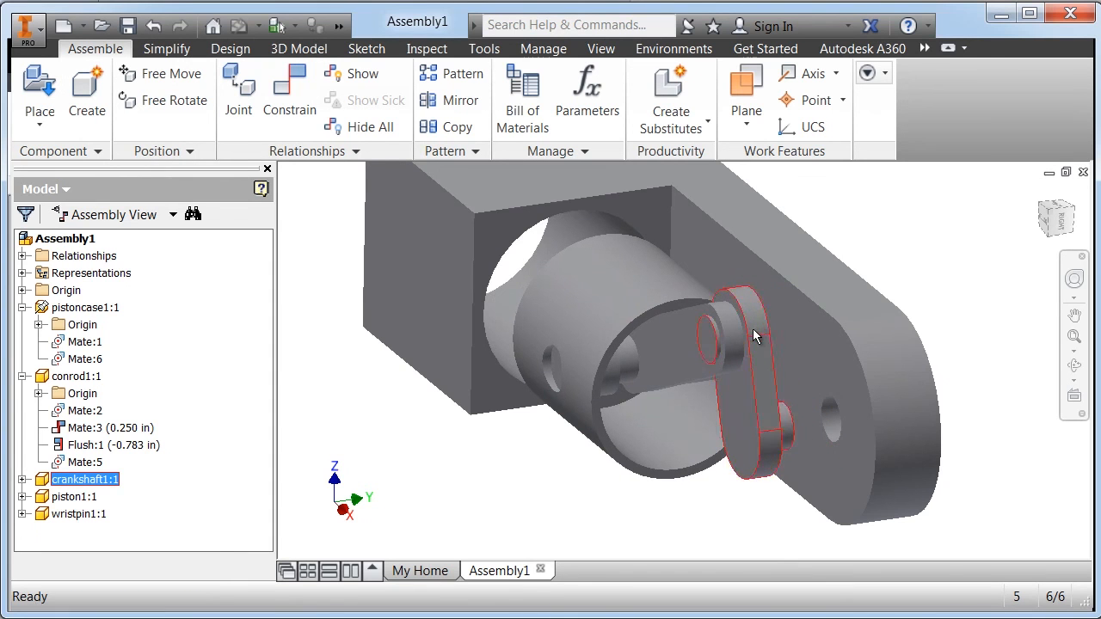
Apply a flush constraint with 0 in offset between the crank pin's end face and the connecting rod's side face
scroll(707, 342, "down", 3)
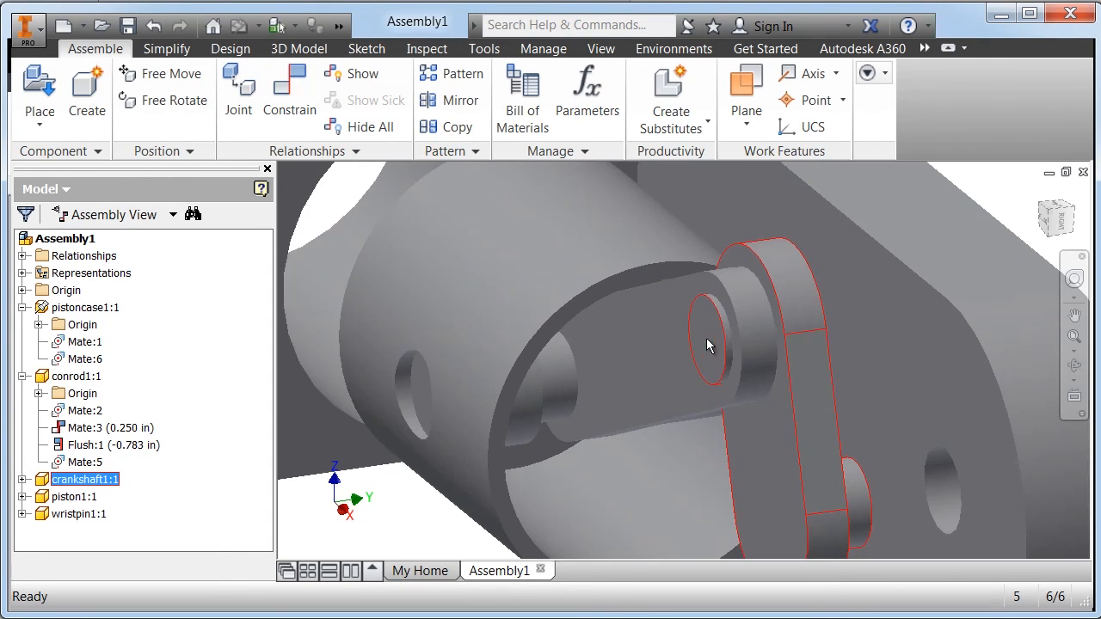
scroll(720, 338, "down", 2)
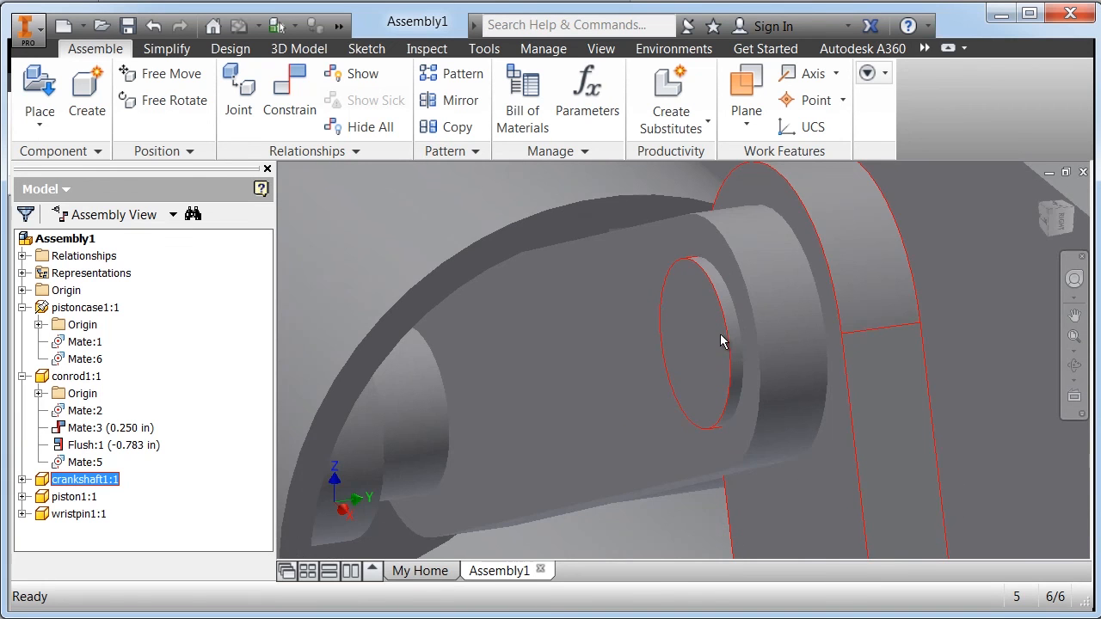
scroll(707, 335, "up", 5)
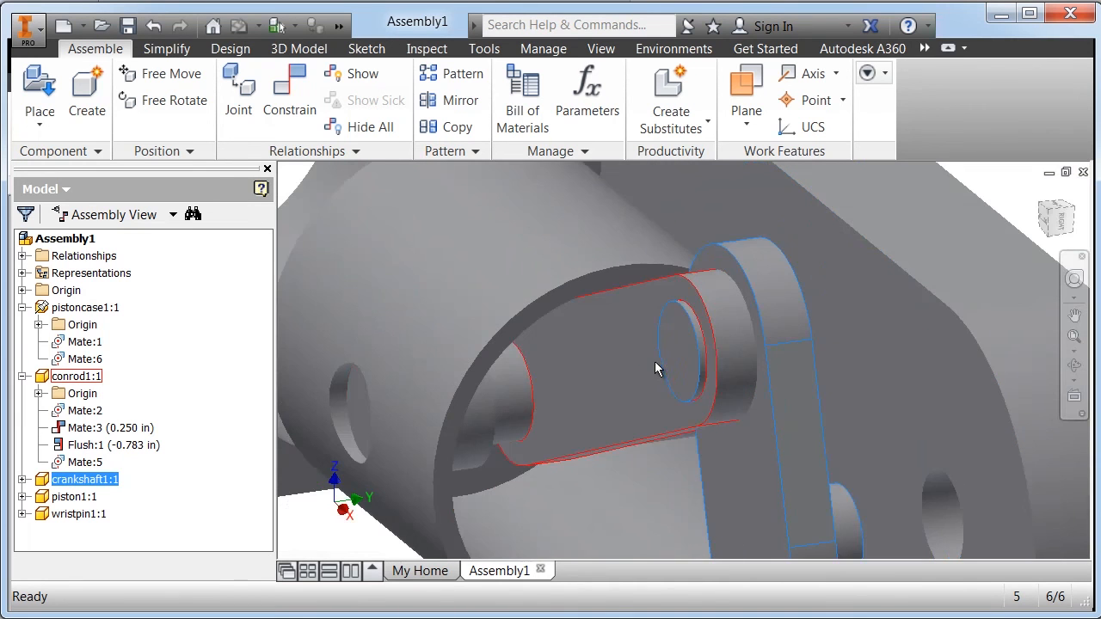
left_click(324, 533)
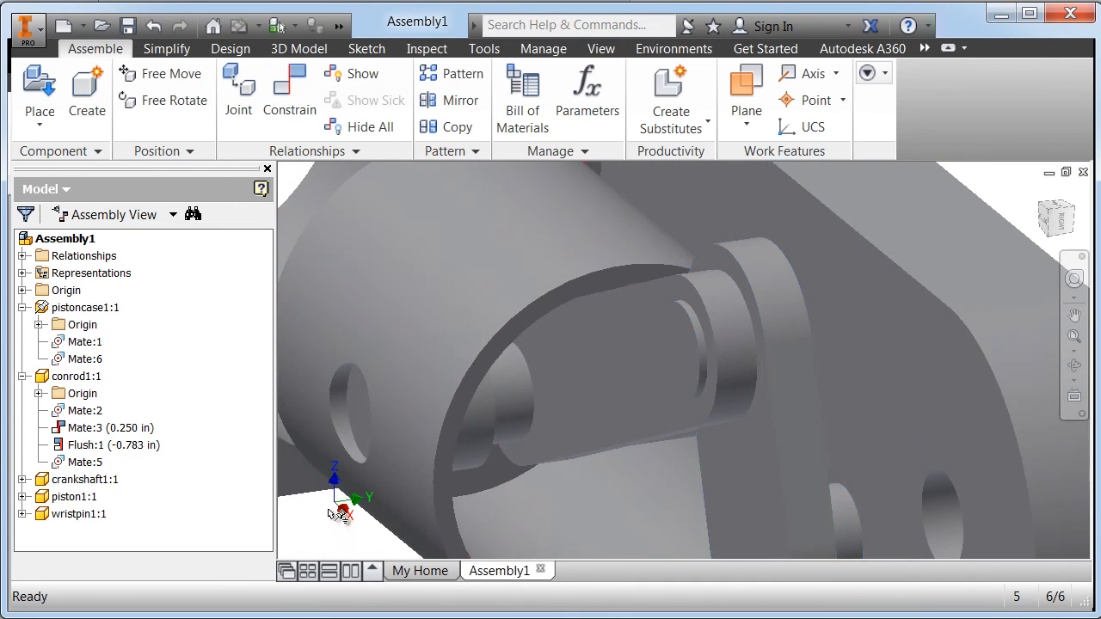
left_click(296, 105)
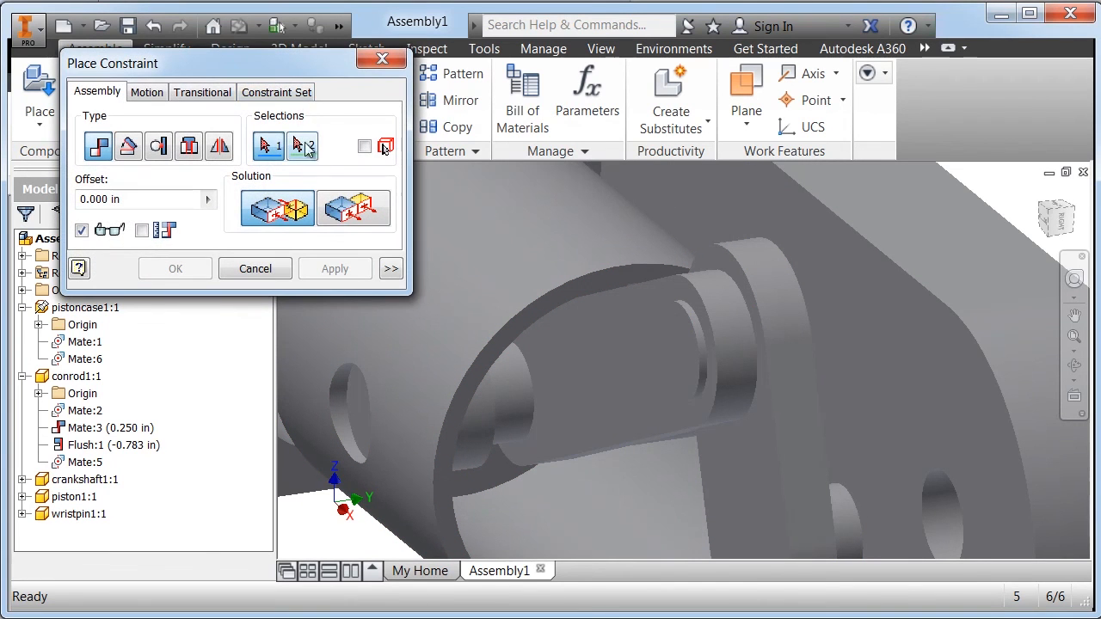
left_click(357, 217)
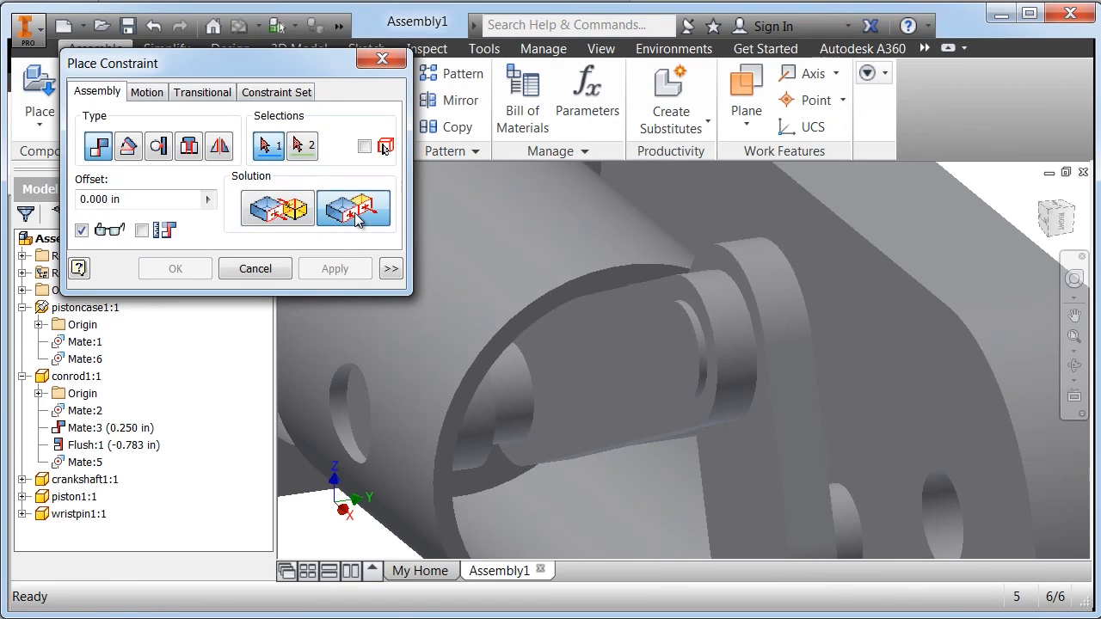
left_click(683, 361)
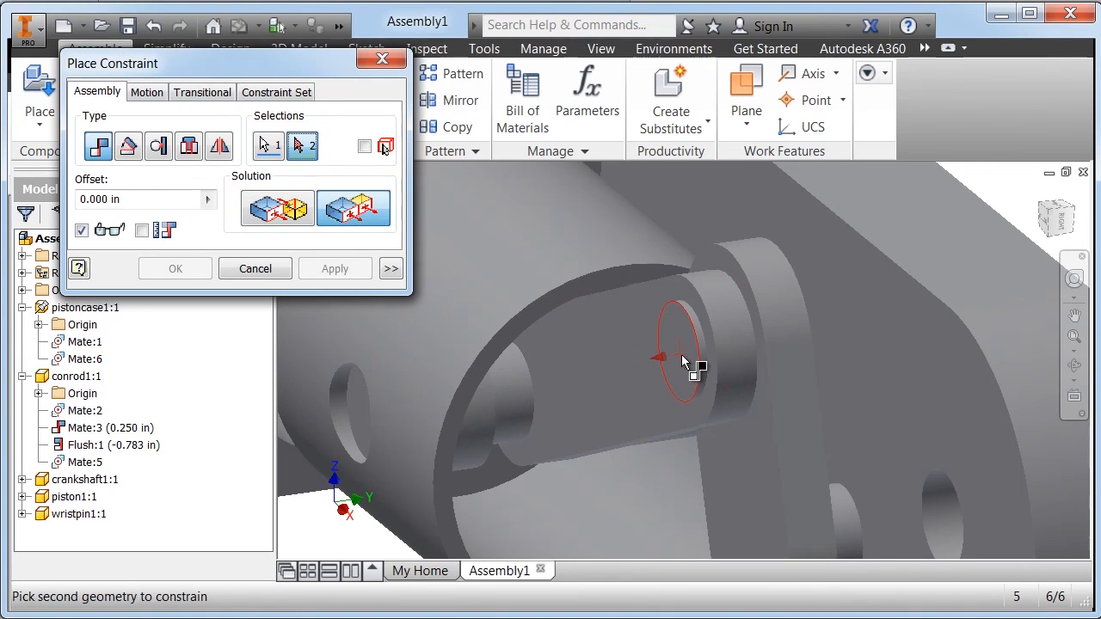
left_click(622, 354)
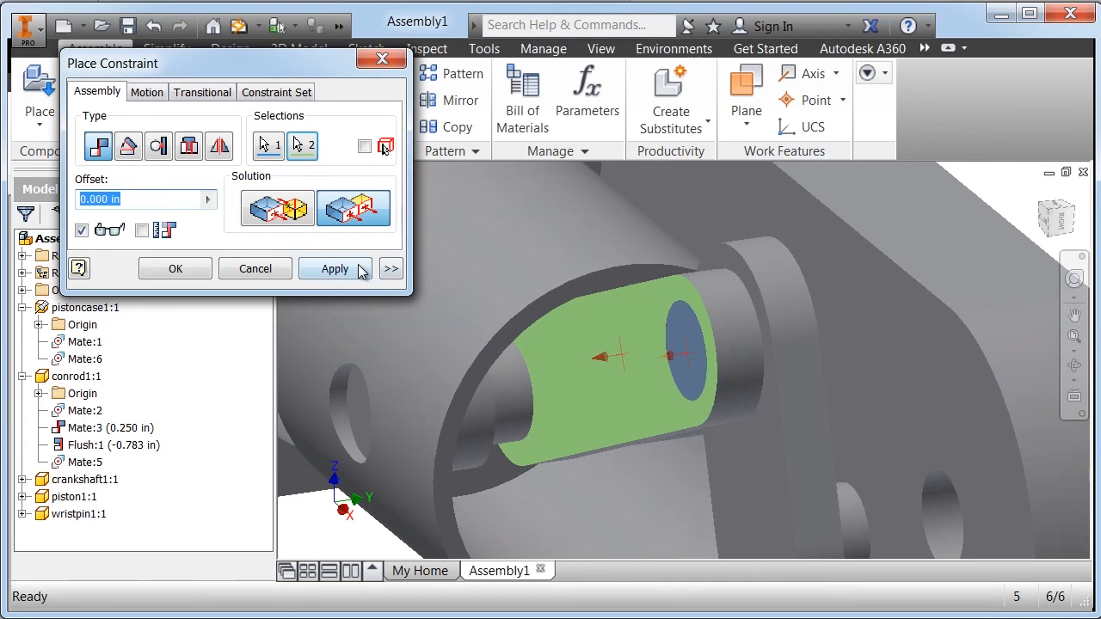
left_click(335, 269)
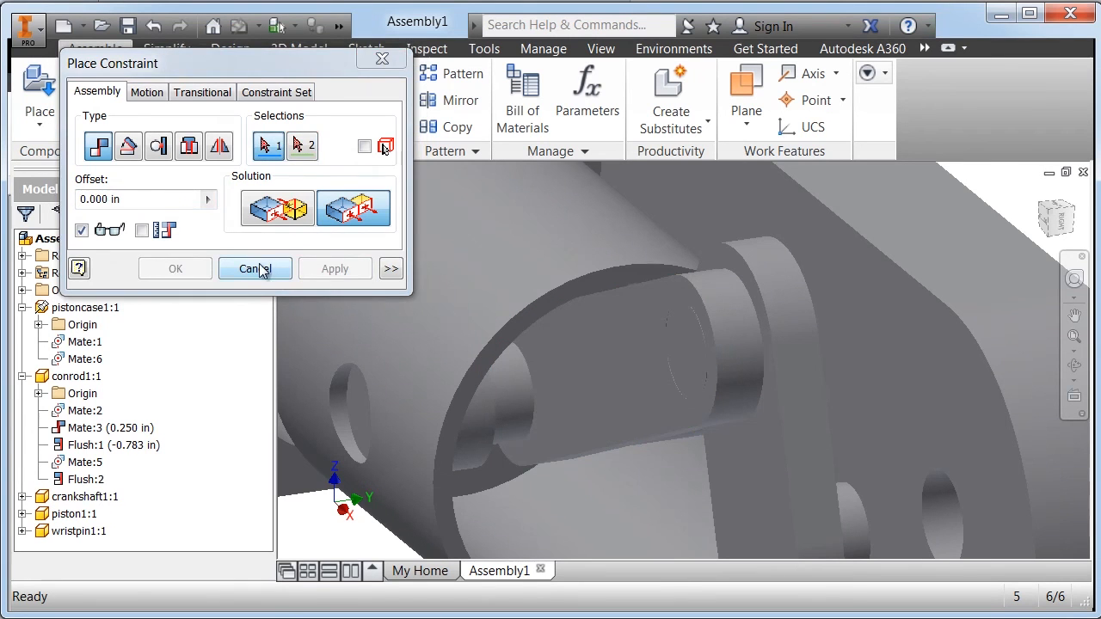
left_click(258, 269)
Turn the crank mechanism by moving the connecting rod to check how the piston travels in the case
scroll(672, 348, "up", 3)
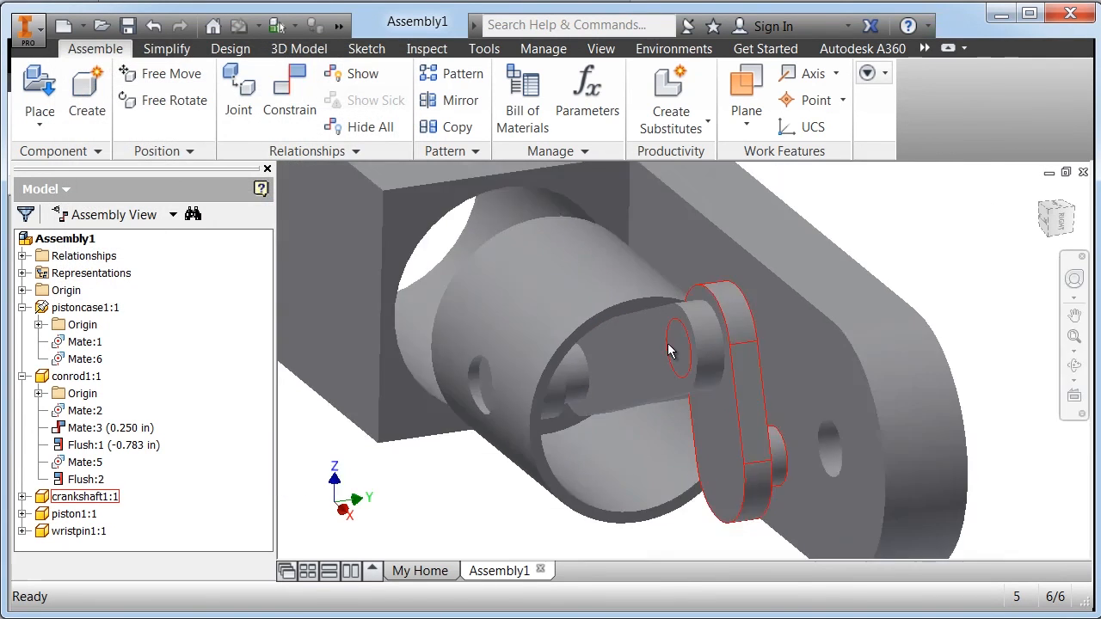
scroll(671, 348, "up", 2)
left_click_drag(668, 350, 706, 375)
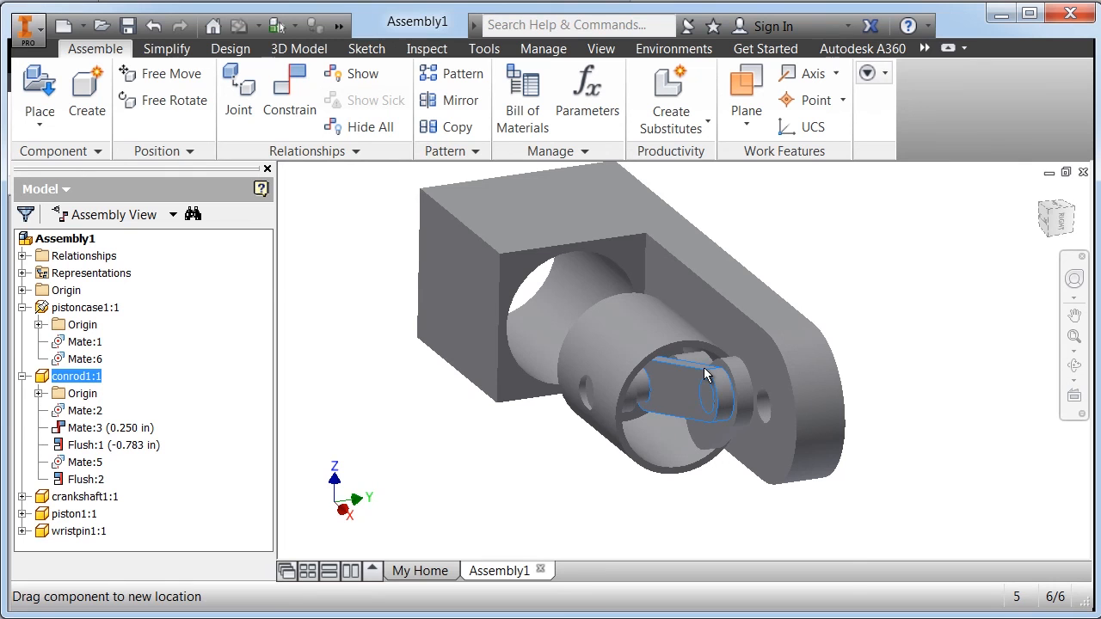
left_click_drag(705, 374, 705, 375)
scroll(675, 430, "up", 3)
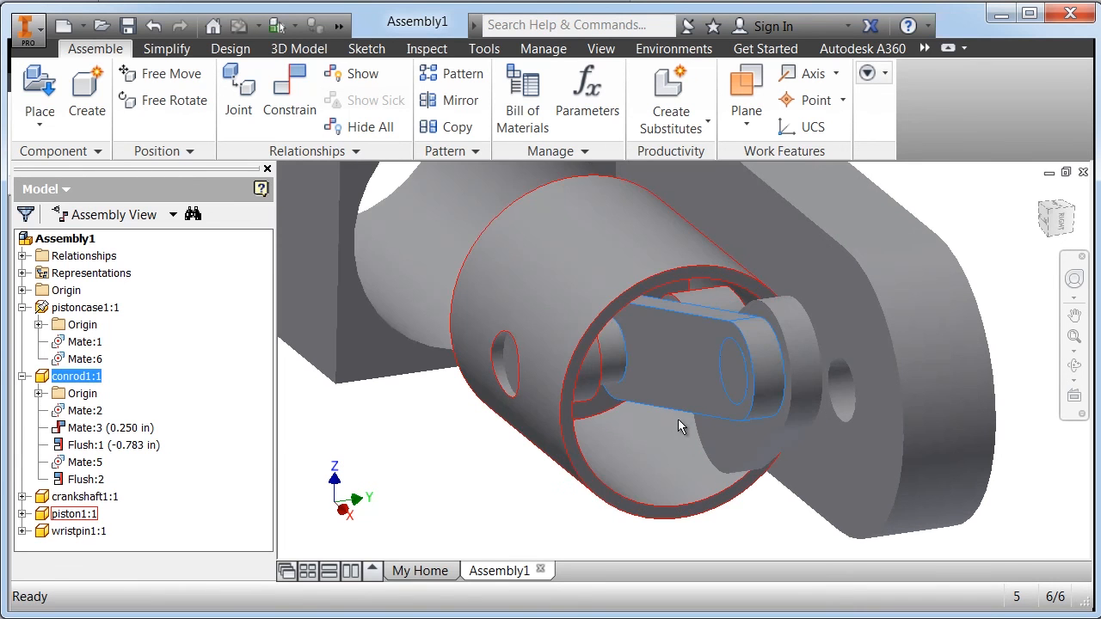
Swing the crankshaft and connecting rod upward and examine closely where the rod meets the piston's rim
left_click_drag(725, 364, 682, 232)
scroll(636, 223, "up", 5)
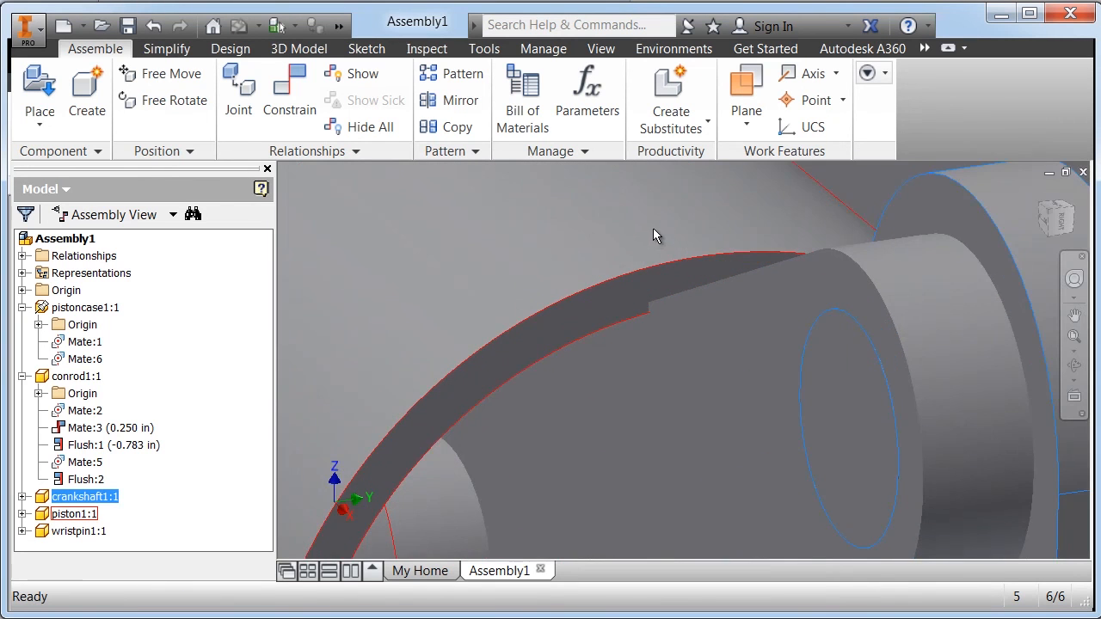
scroll(641, 316, "up", 2)
left_click_drag(634, 388, 865, 416)
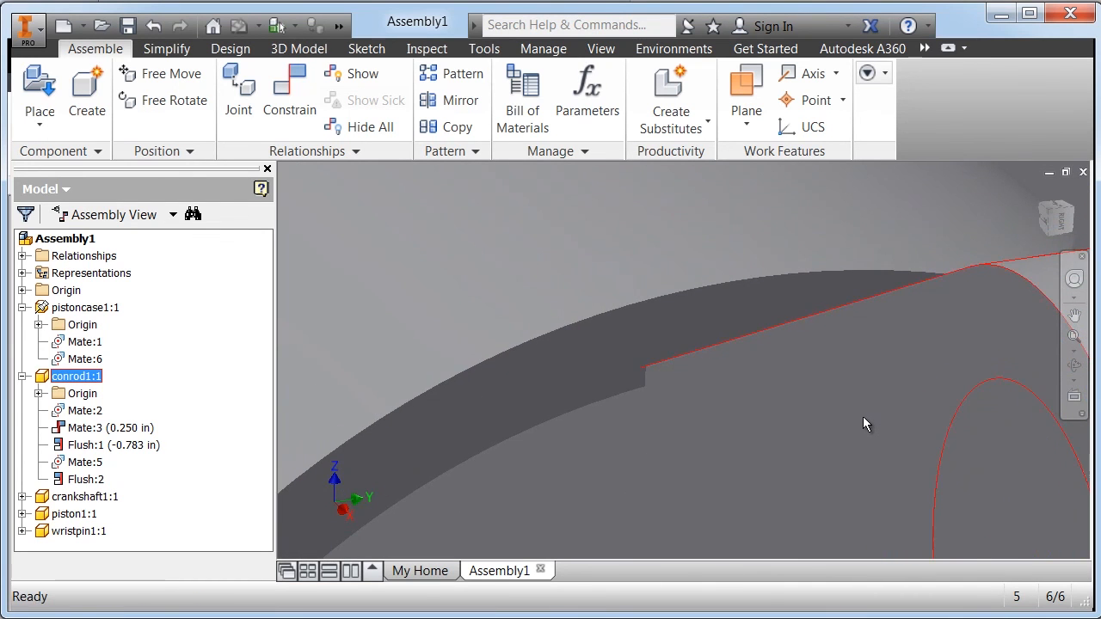
scroll(864, 416, "down", 3)
scroll(862, 416, "down", 4)
Swing the connecting rod downward to run the piston back into the case and review the whole assembly
middle_click_drag(862, 416, 774, 345)
left_click_drag(713, 347, 635, 305)
mouse_move(727, 401)
left_mouse_down()
mouse_move(718, 460)
mouse_move(830, 503)
mouse_move(778, 344)
mouse_move(683, 334)
mouse_move(728, 412)
left_mouse_up()
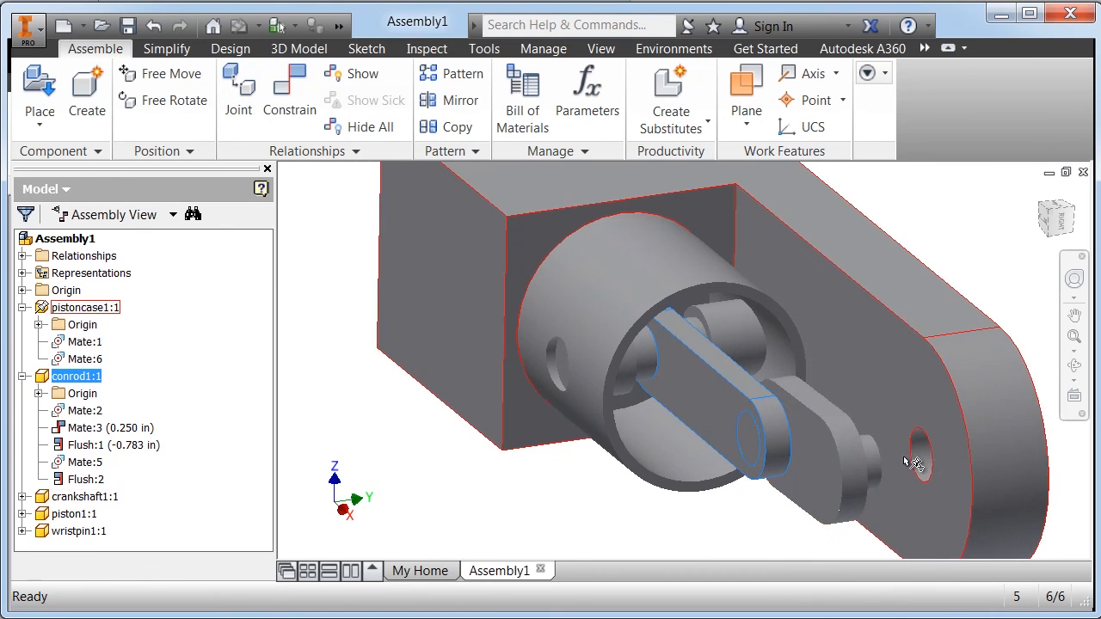
scroll(920, 458, "down", 3)
middle_click_drag(914, 457, 771, 429)
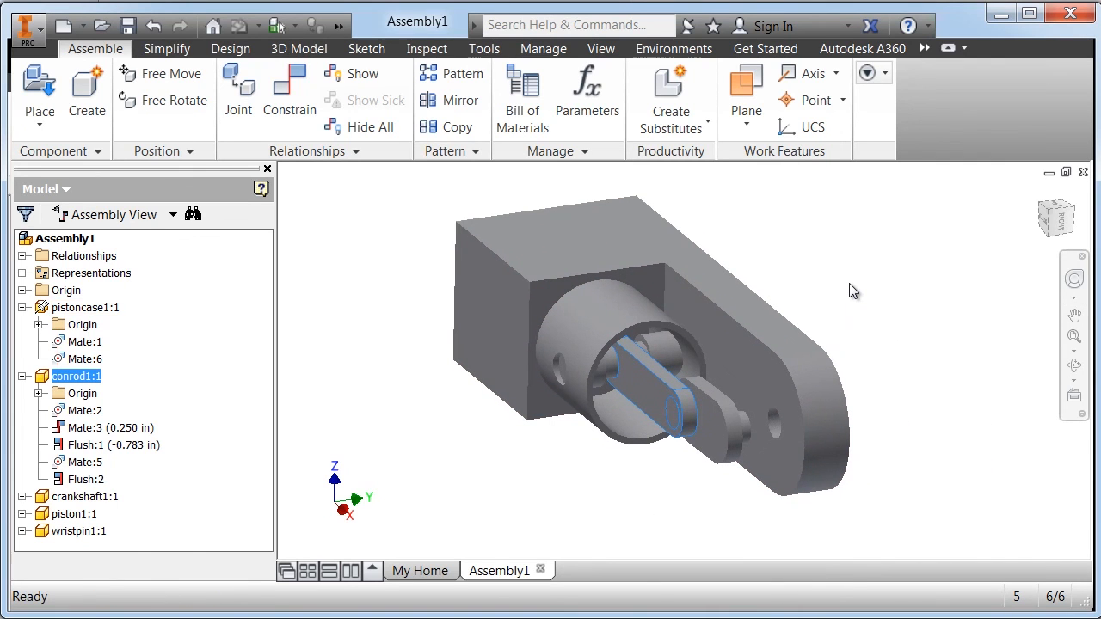